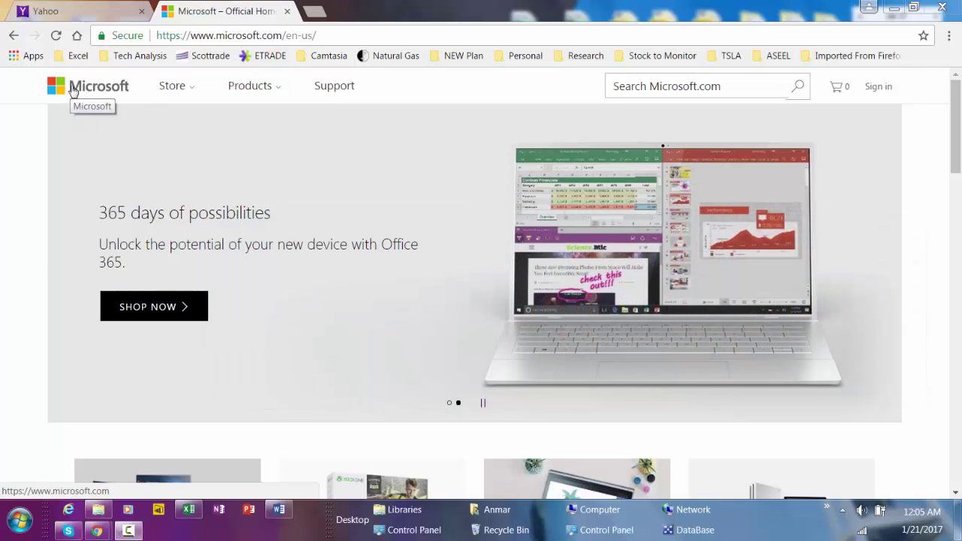
Step: Search Microsoft.com for "power query"
click(675, 85)
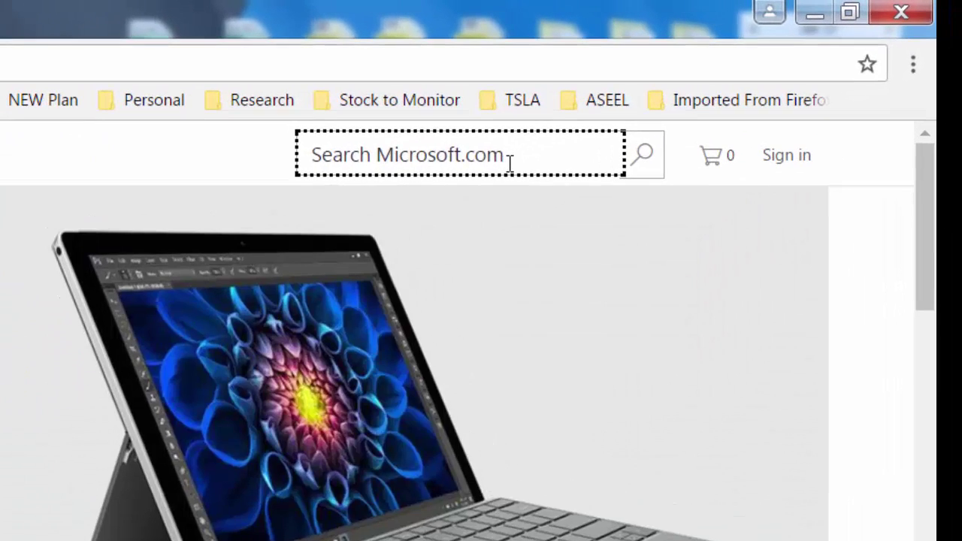
text(powe)
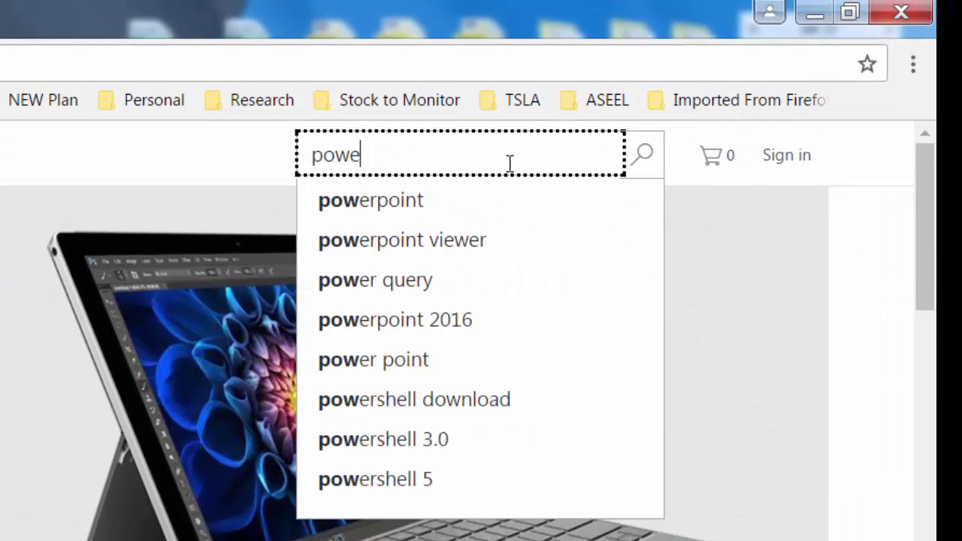
text(r)
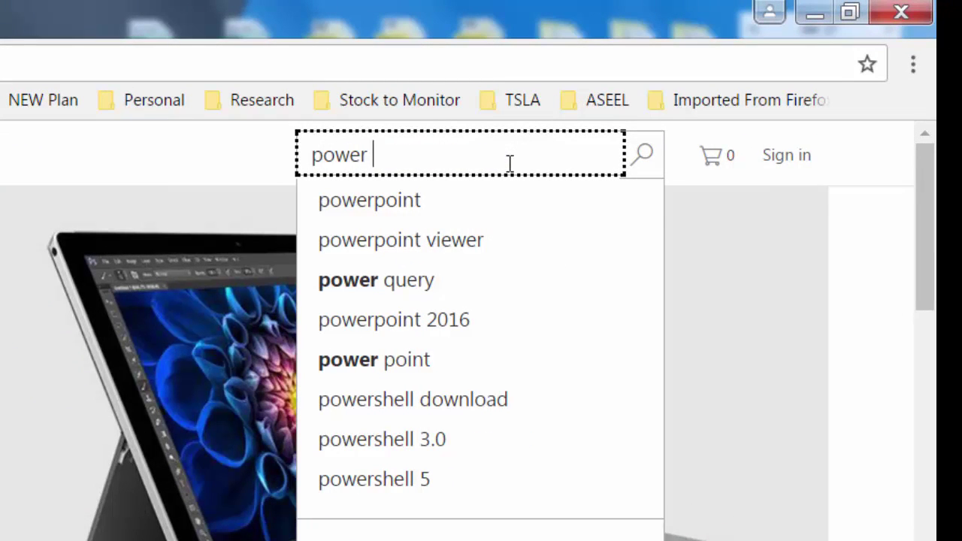
key(Down)
key(Down)
key(Down)
key(Return)
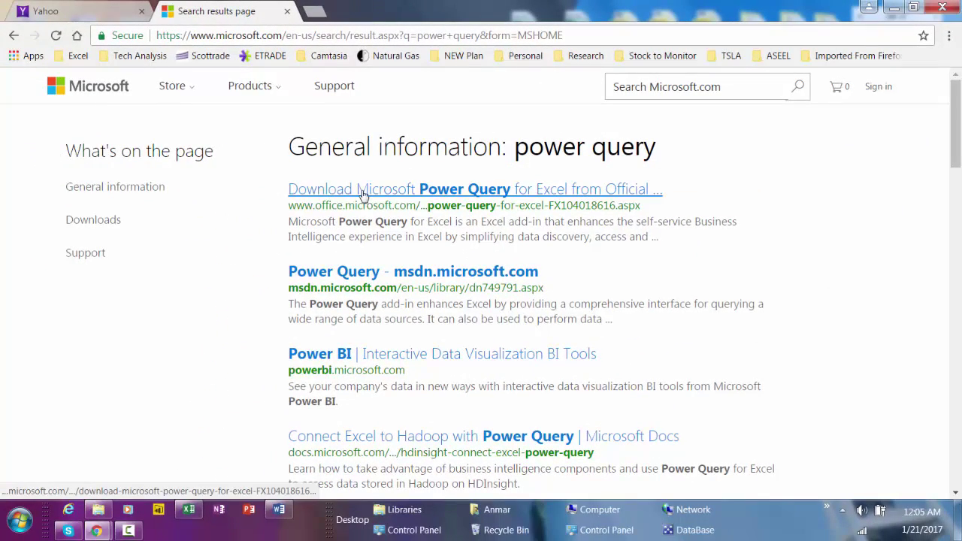
Step: Open the Microsoft Power Query for Excel download page and view its language and download options
click(362, 195)
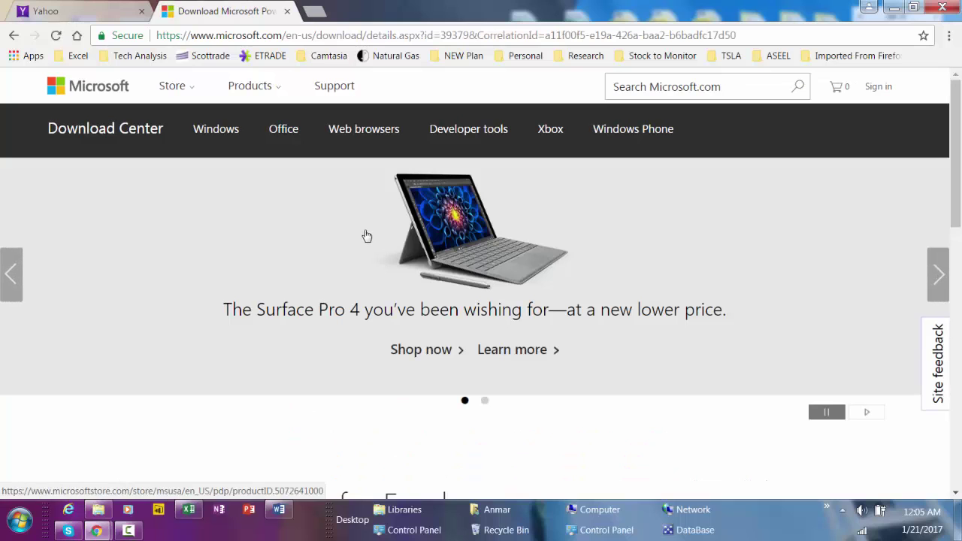
scroll(366, 236, down, 3)
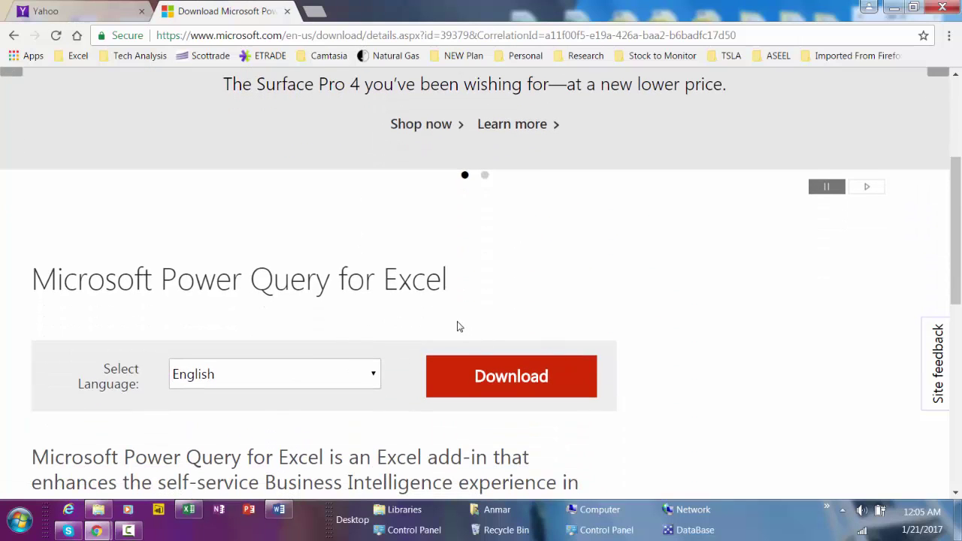
scroll(459, 326, up, 1)
scroll(459, 326, up, 1)
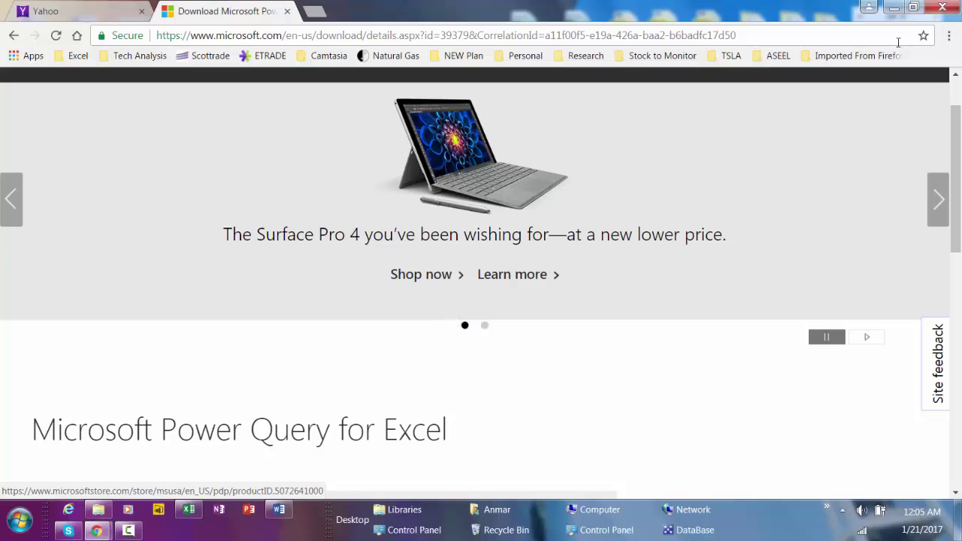
Step: Switch to Yahoo Finance and look up the BAC symbol, opening the Bank of America Corporation quote
click(73, 12)
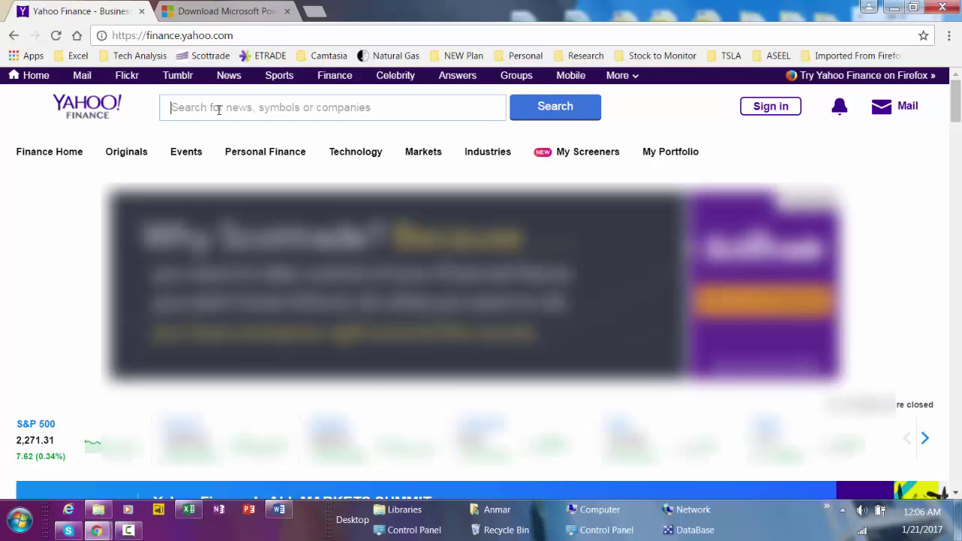
text(b)
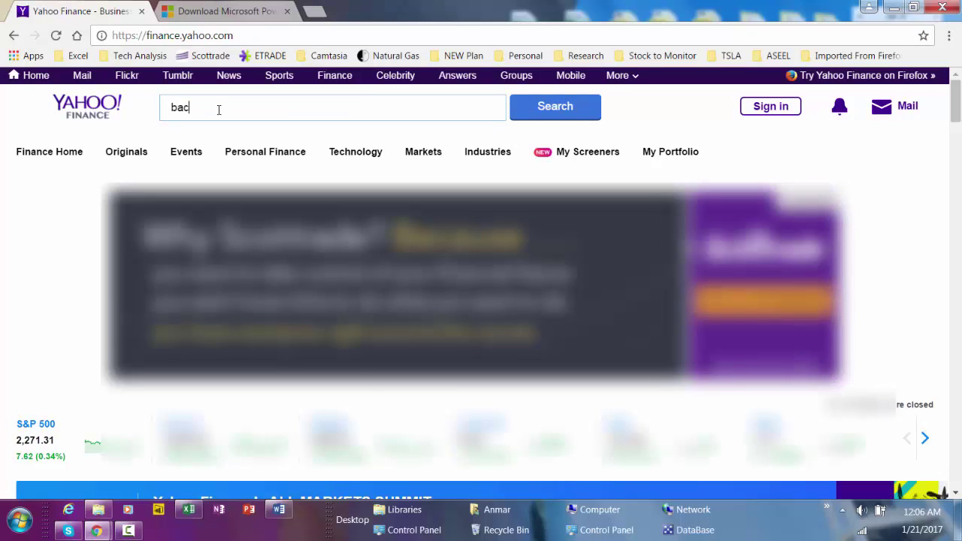
text(ac)
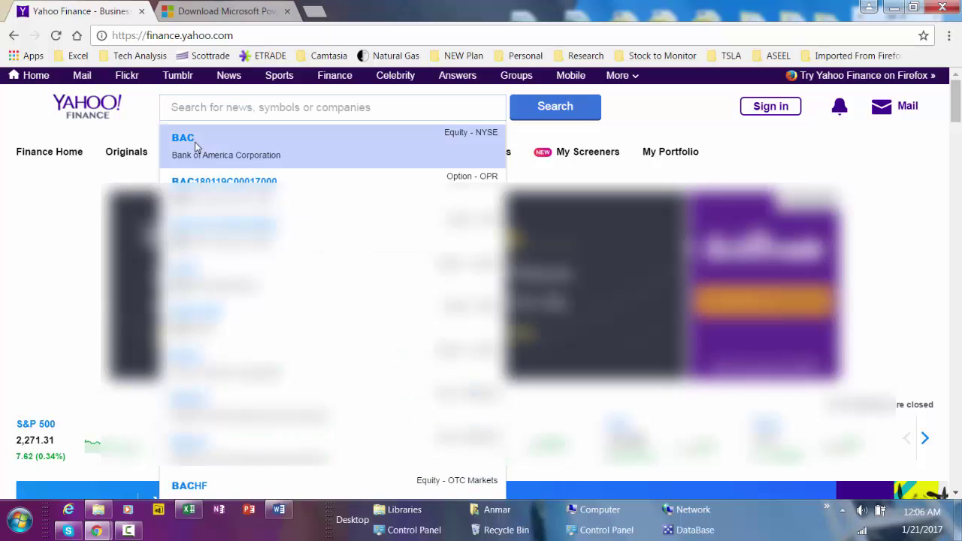
click(195, 142)
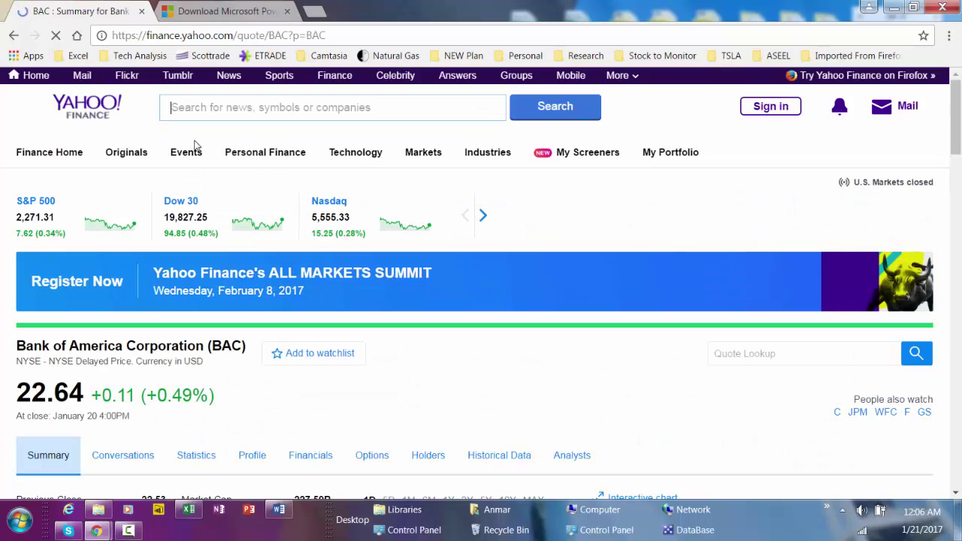
Step: Open the historical data for BAC and examine the daily price table and its data download option
scroll(194, 145, down, 2)
mouse_move(194, 145)
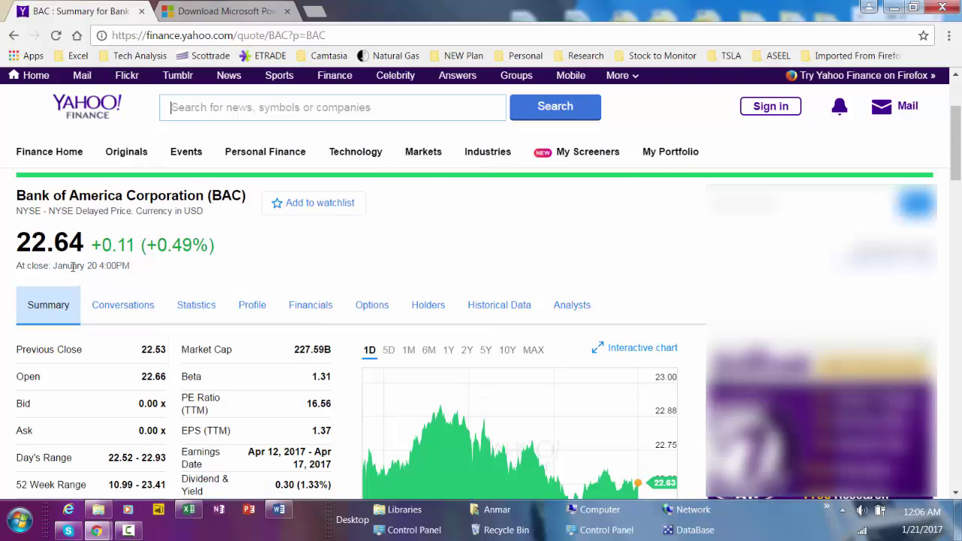
click(487, 308)
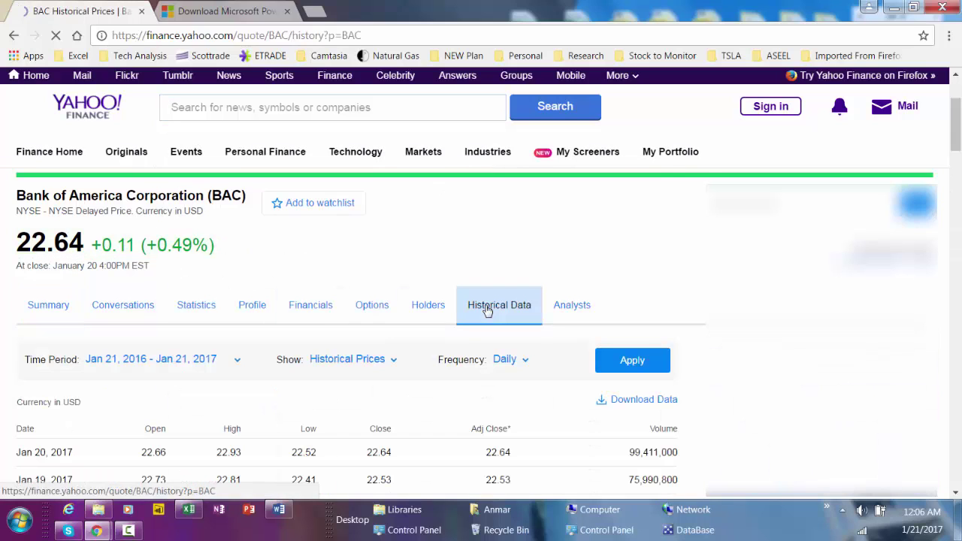
scroll(487, 309, down, 1)
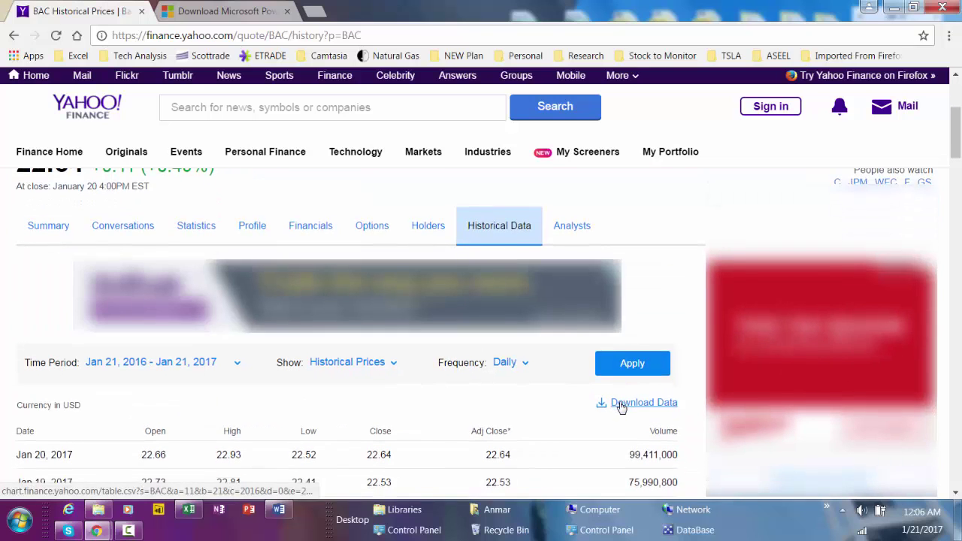
scroll(618, 380, down, 1)
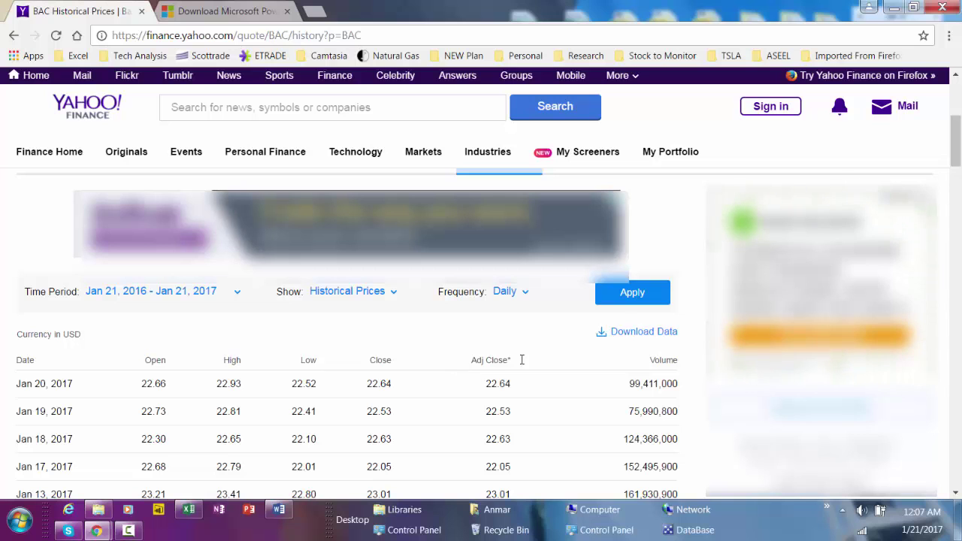
Step: Minimize the browser, launch Excel 2016 and maximize its start window
click(893, 6)
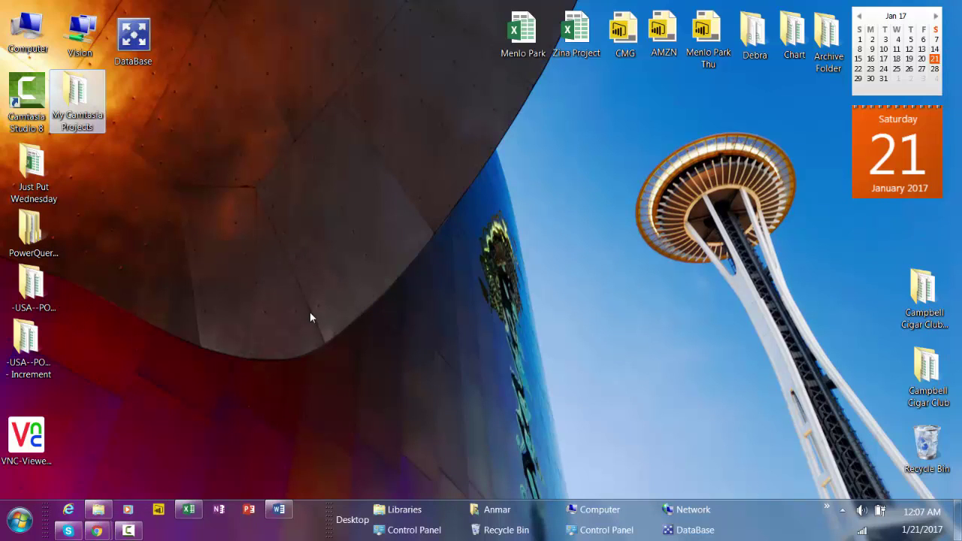
click(21, 520)
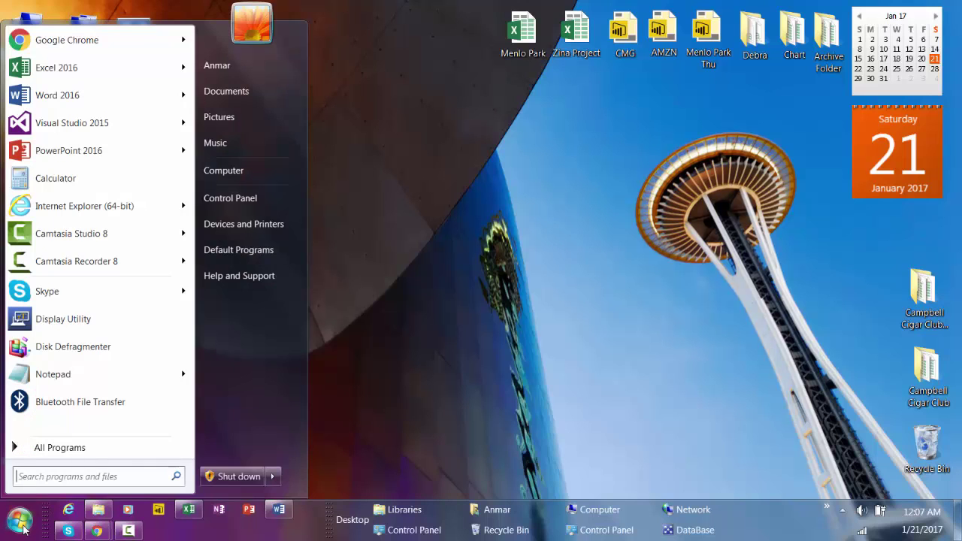
click(41, 69)
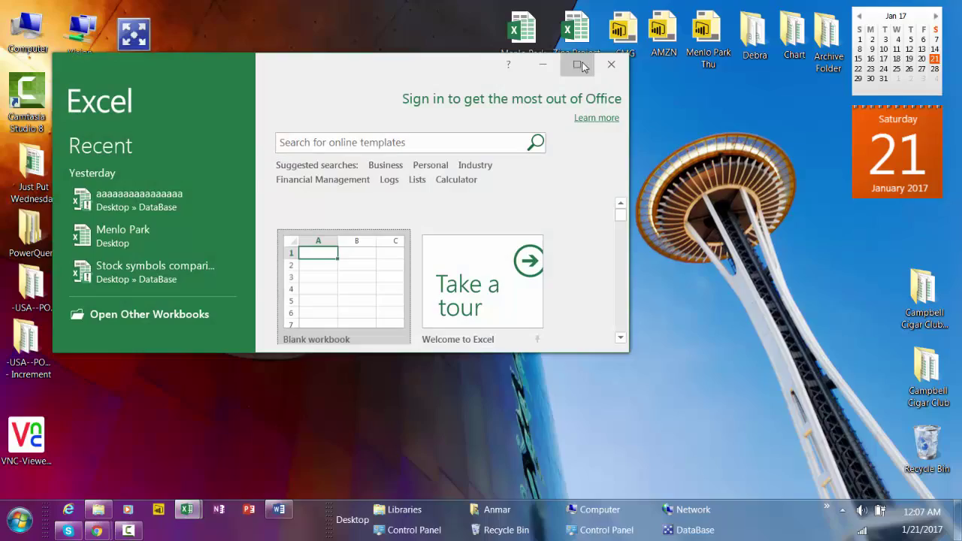
click(579, 64)
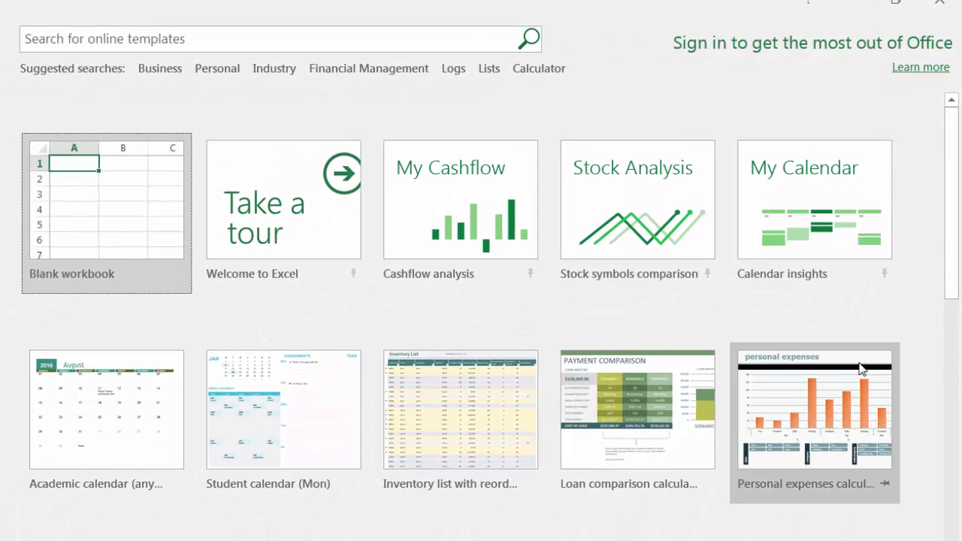
Step: Search the online templates for "stock symbols" and create a workbook from the Stock symbols comparison template
mouse_move(957, 238)
mouse_down()
mouse_move(960, 460)
mouse_move(957, 236)
mouse_up()
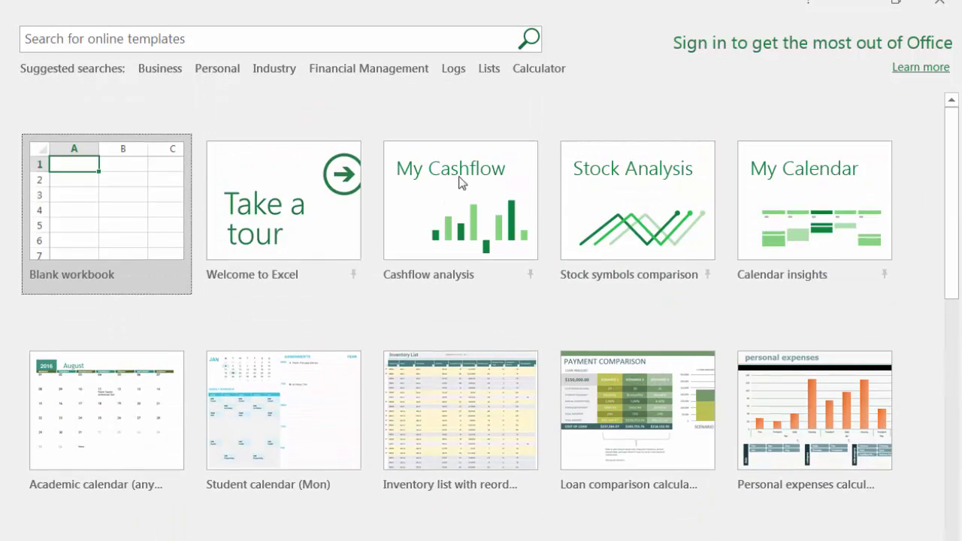
click(98, 39)
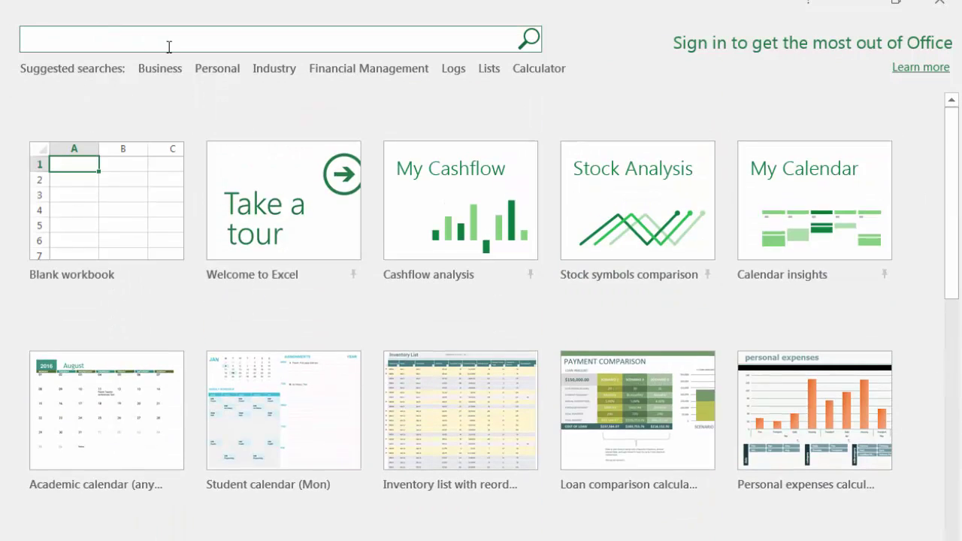
text(stock symbo)
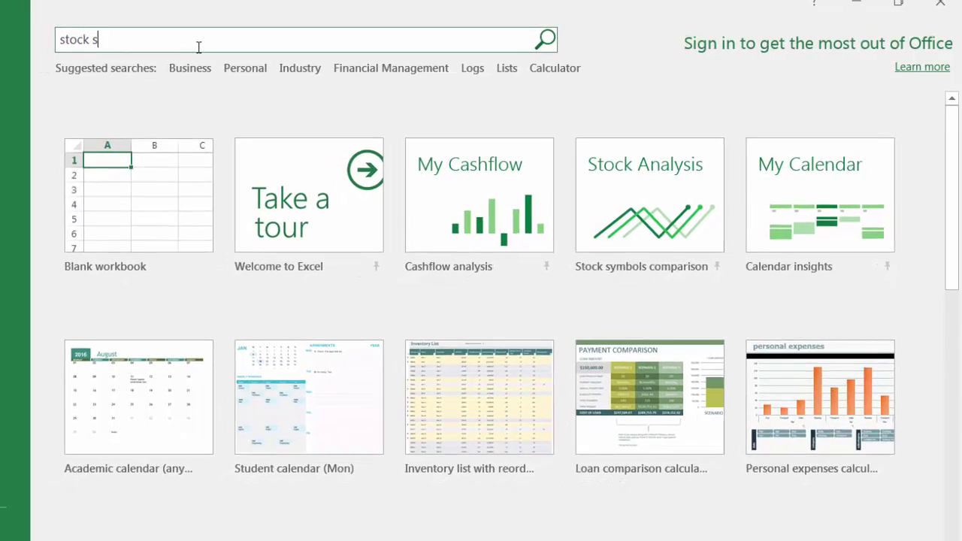
text(ls)
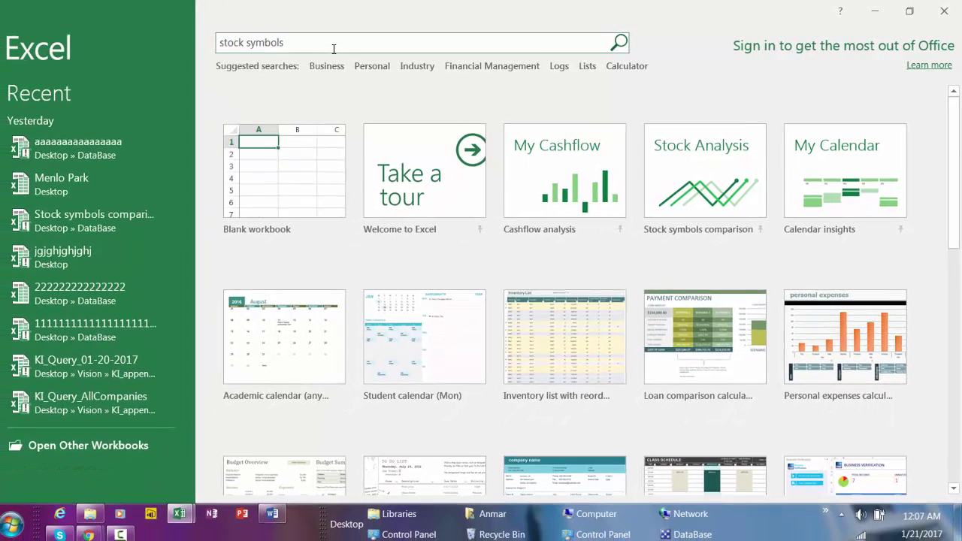
key(Return)
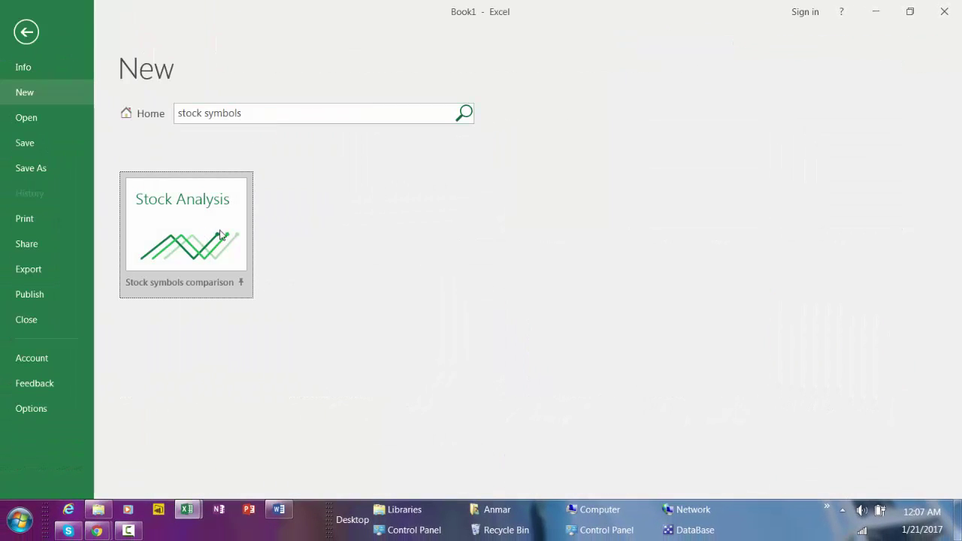
click(182, 220)
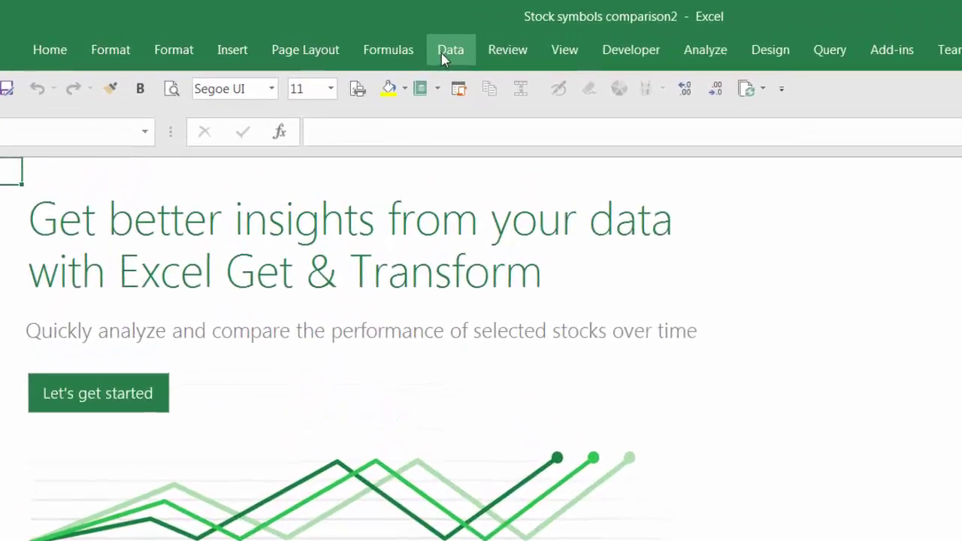
Step: Show the list of queries contained in the stock comparison workbook
click(353, 37)
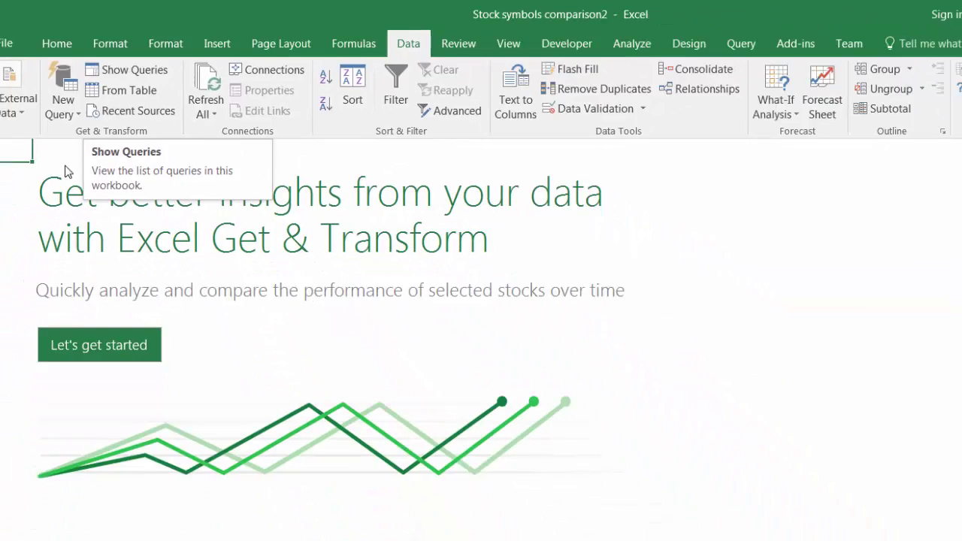
click(17, 317)
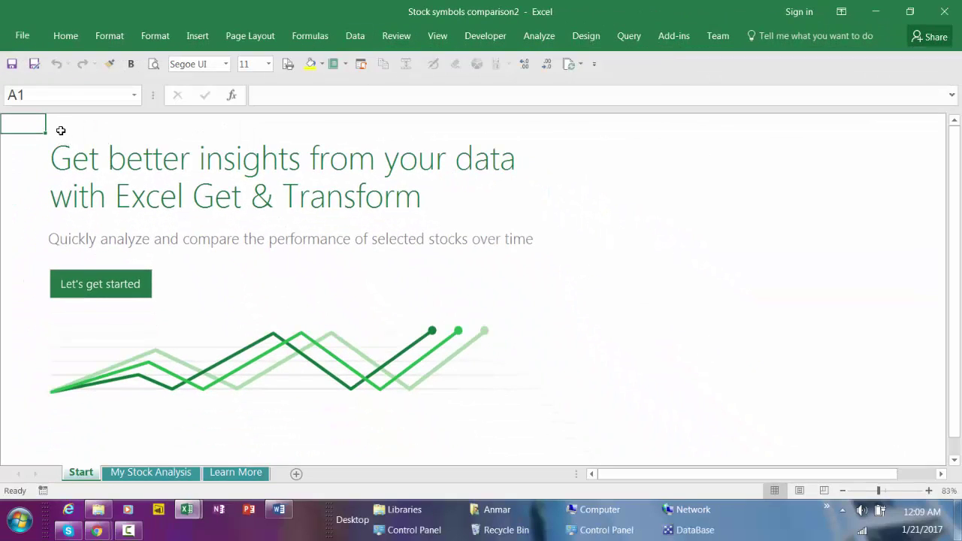
key(alt)
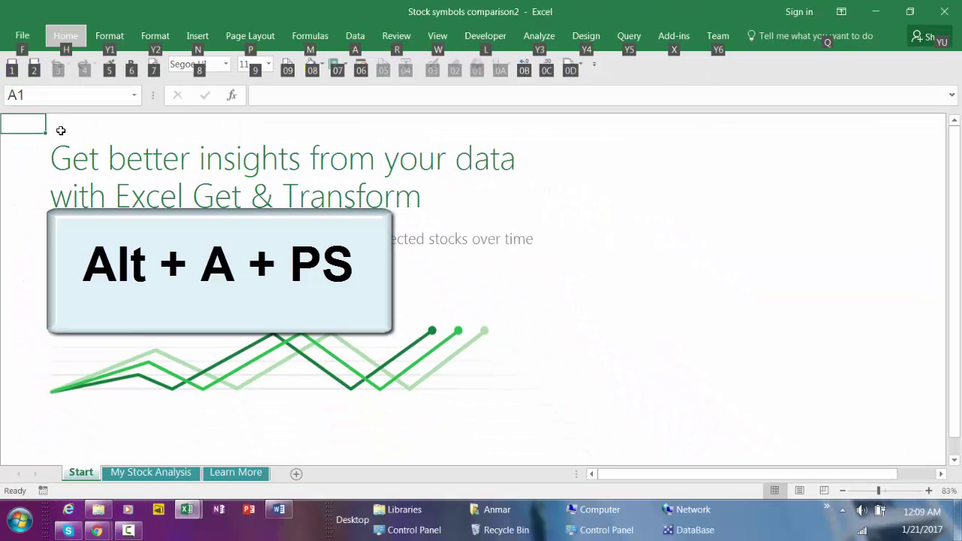
key(a)
key(p)
key(s)
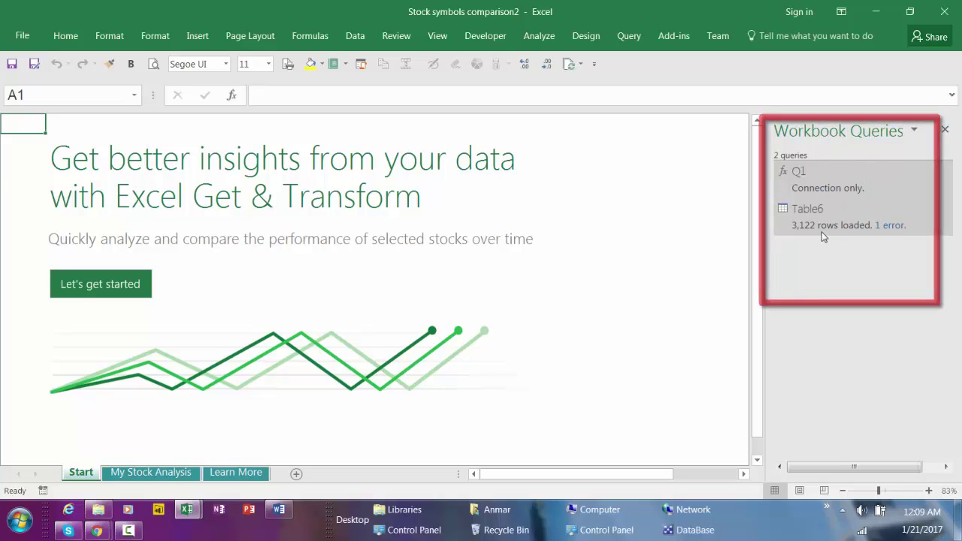
Step: Delete the Table6 query from the workbook queries and confirm the deletion
mouse_move(829, 219)
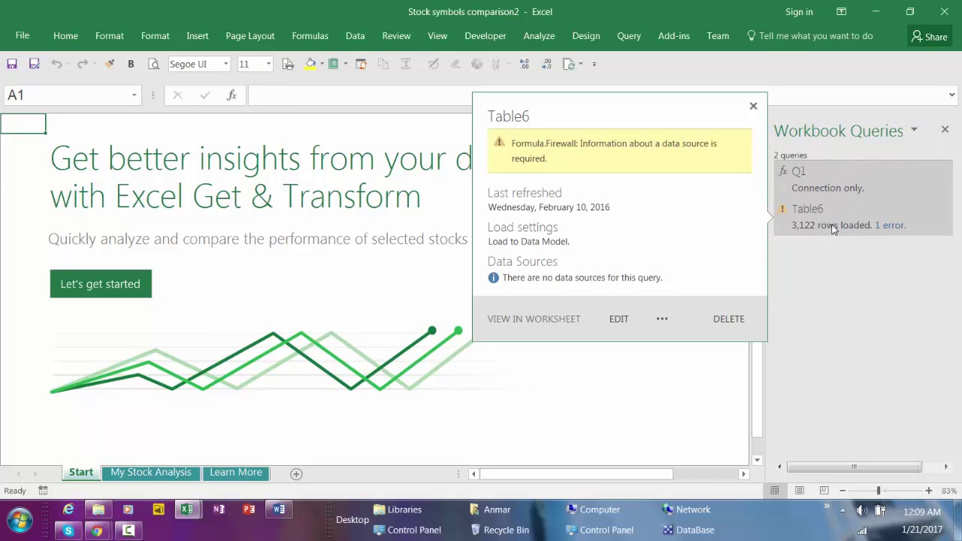
click(819, 218)
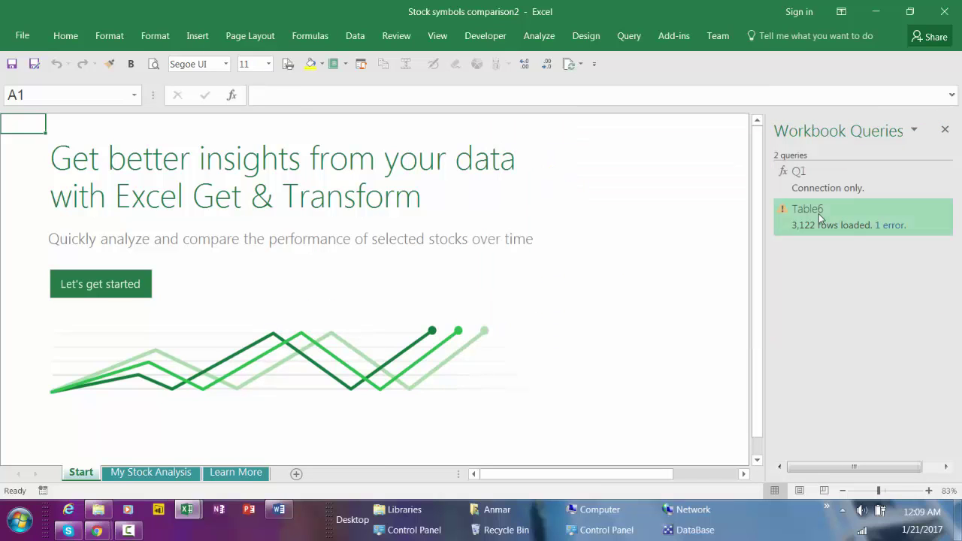
right_click(820, 215)
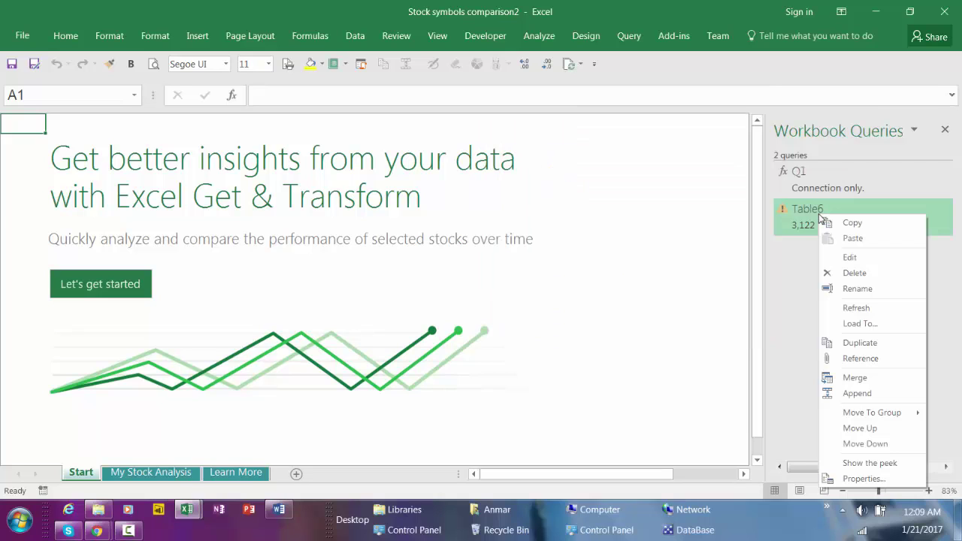
click(870, 273)
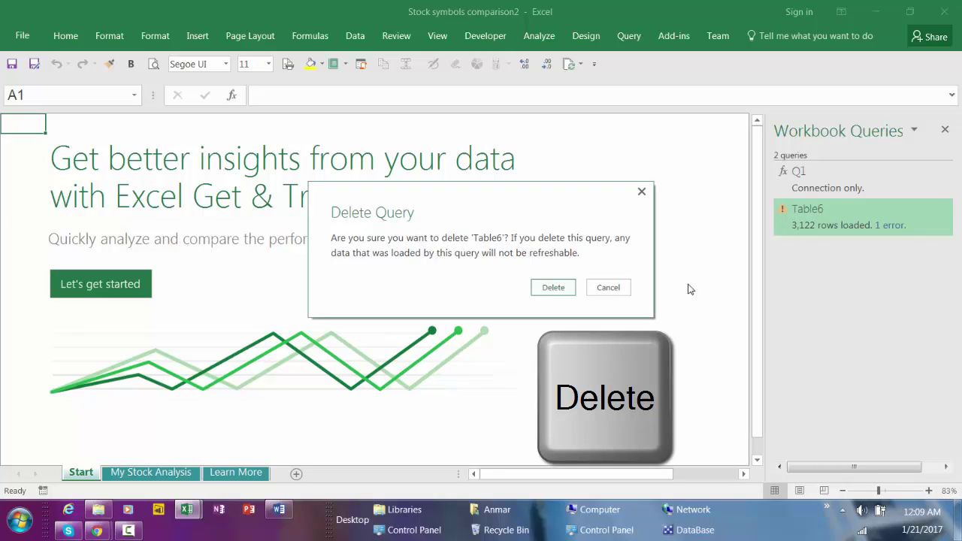
click(553, 288)
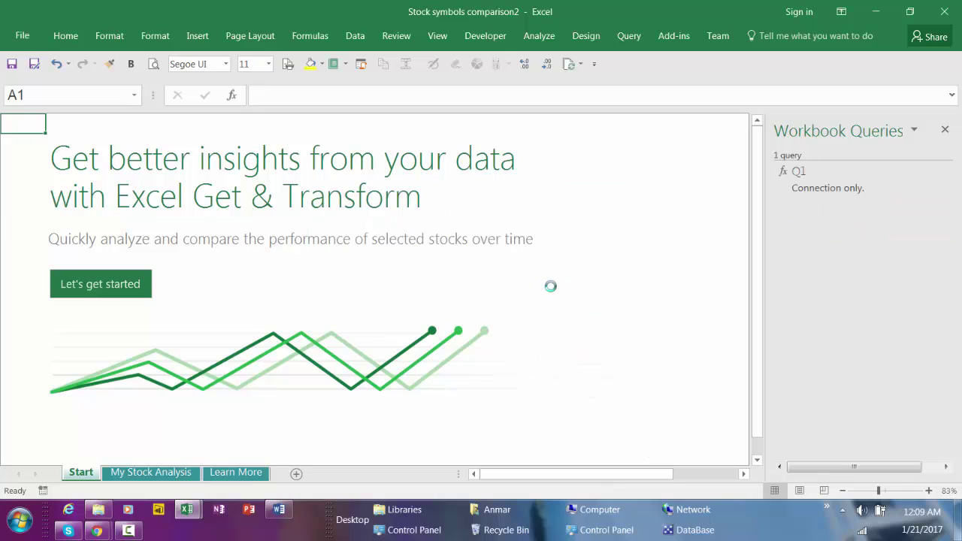
Step: Invoke the Q1 function query with BAC as the stock parameter
double_click(834, 179)
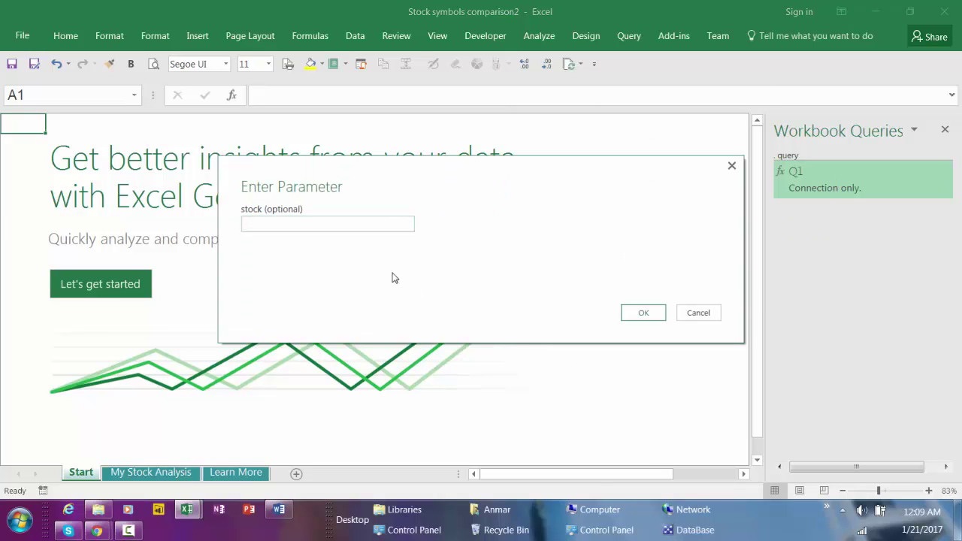
drag(441, 187, 406, 184)
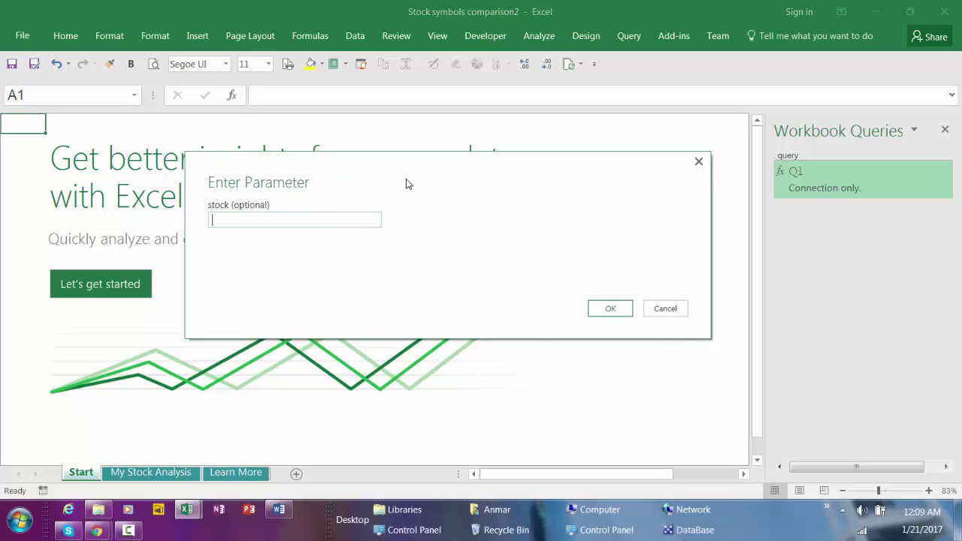
click(268, 219)
text(BAC)
drag(255, 217, 215, 219)
click(225, 221)
click(609, 309)
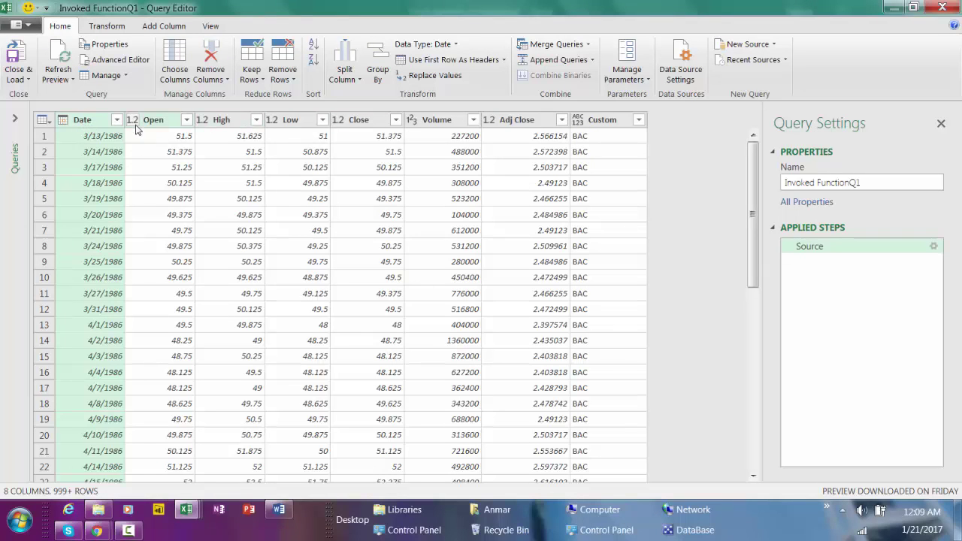
Step: Check the data types of the Custom, Date, Open, High, Low, Close and Volume columns
click(596, 125)
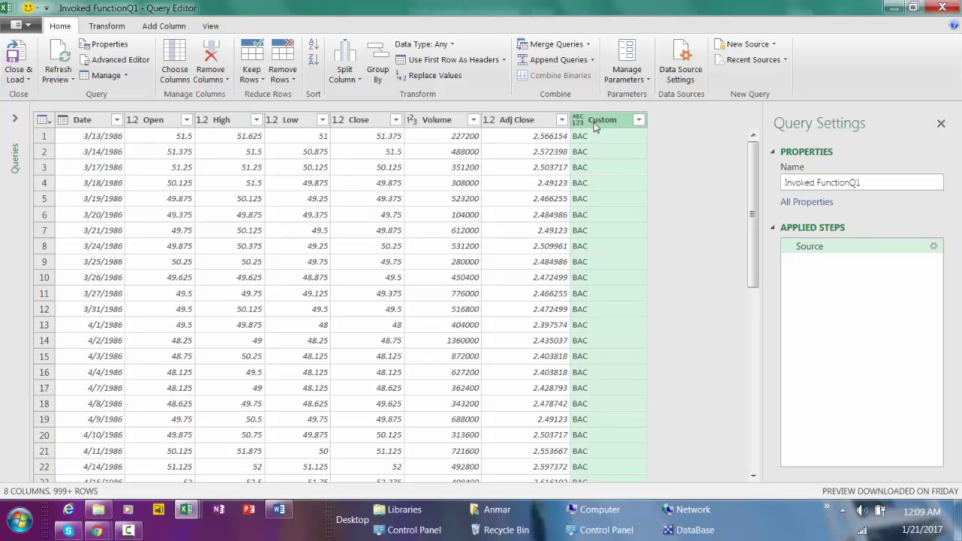
click(95, 122)
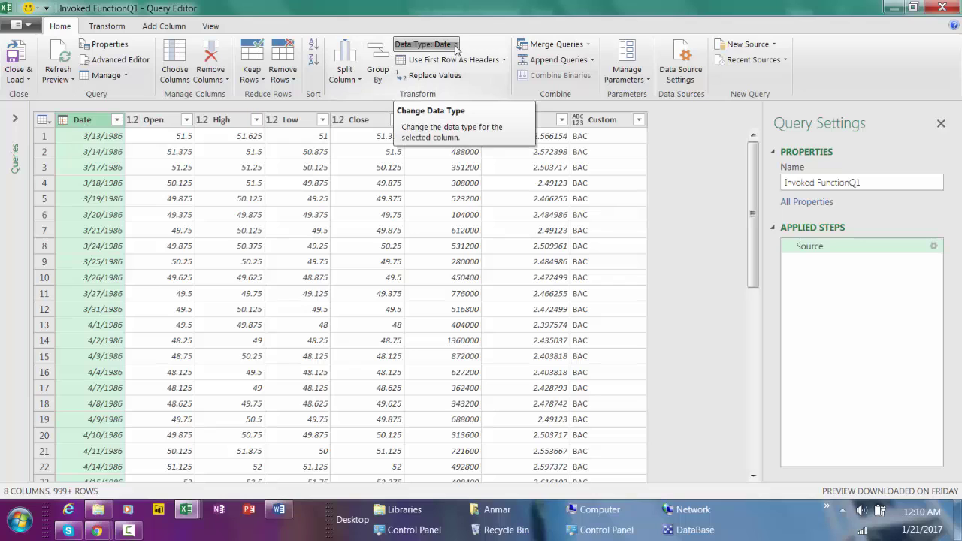
click(154, 122)
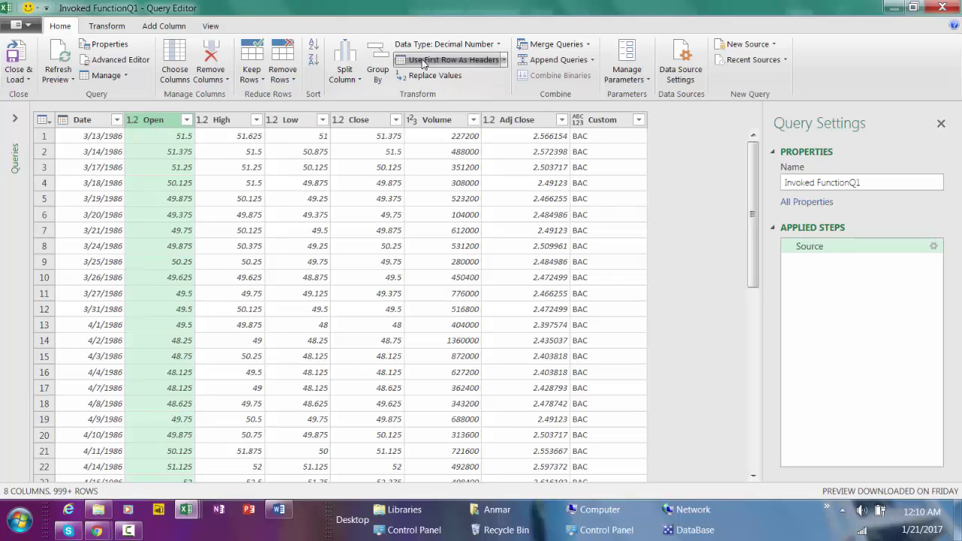
click(227, 122)
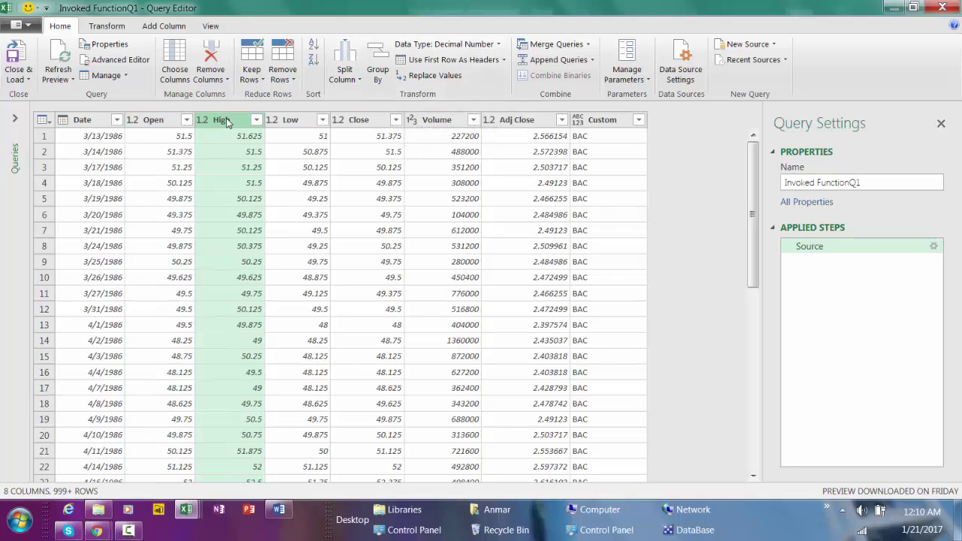
click(293, 127)
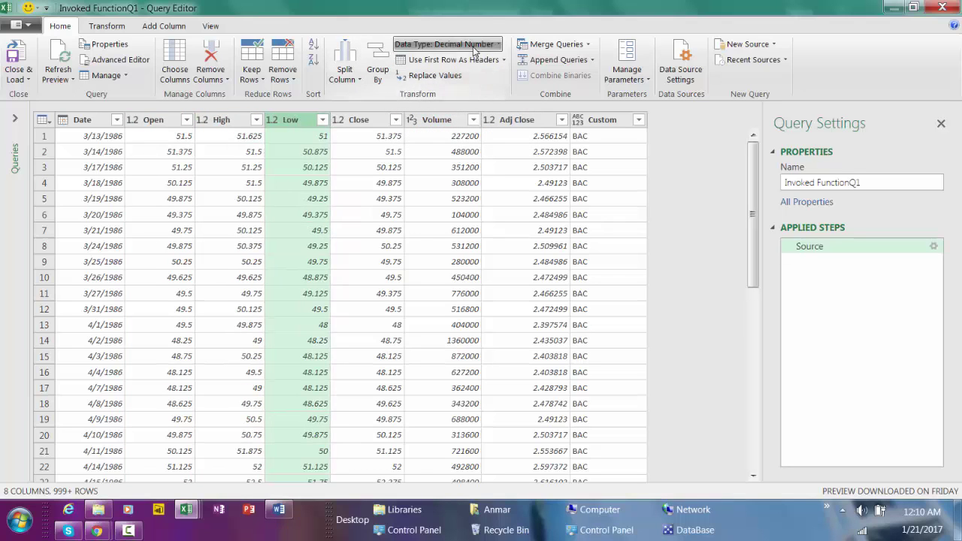
click(362, 126)
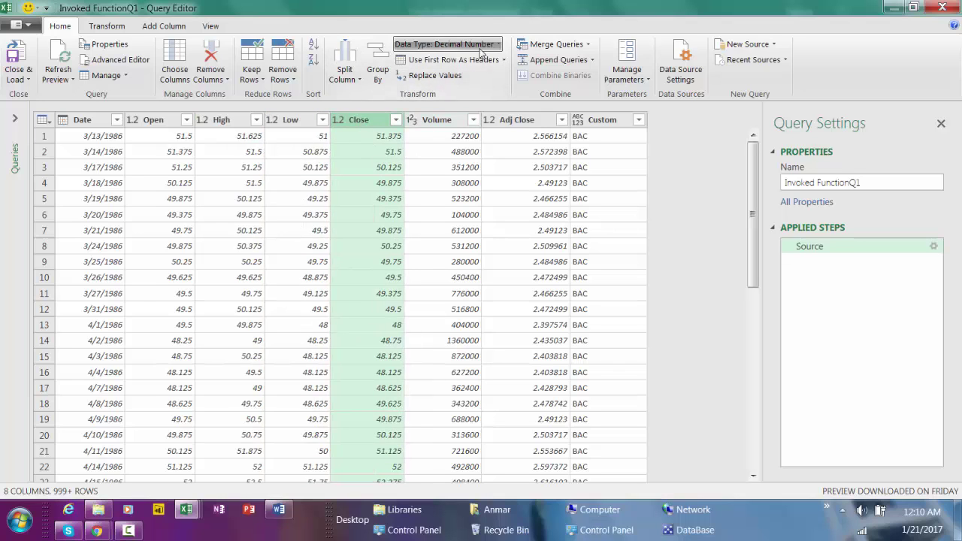
click(440, 124)
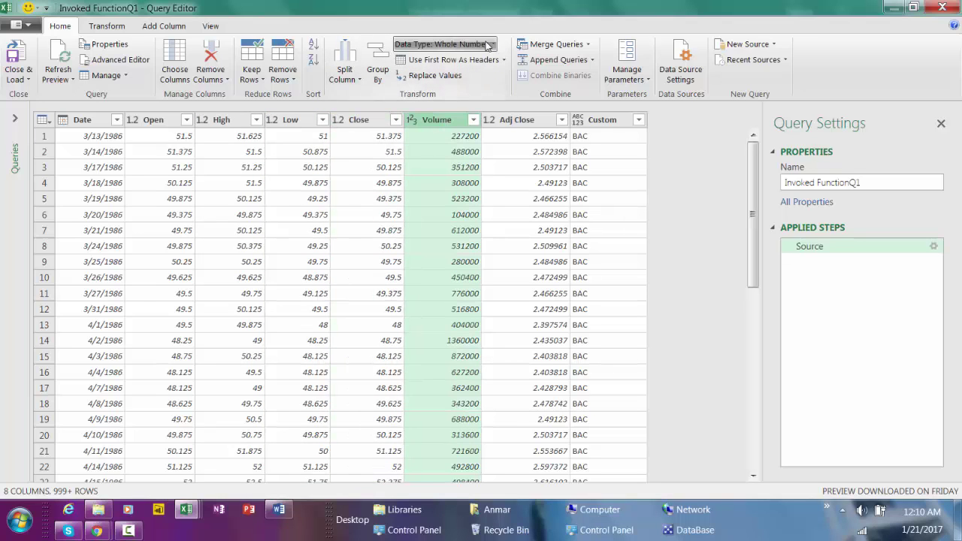
Step: Remove the Adj Close column from the invoked query
click(516, 127)
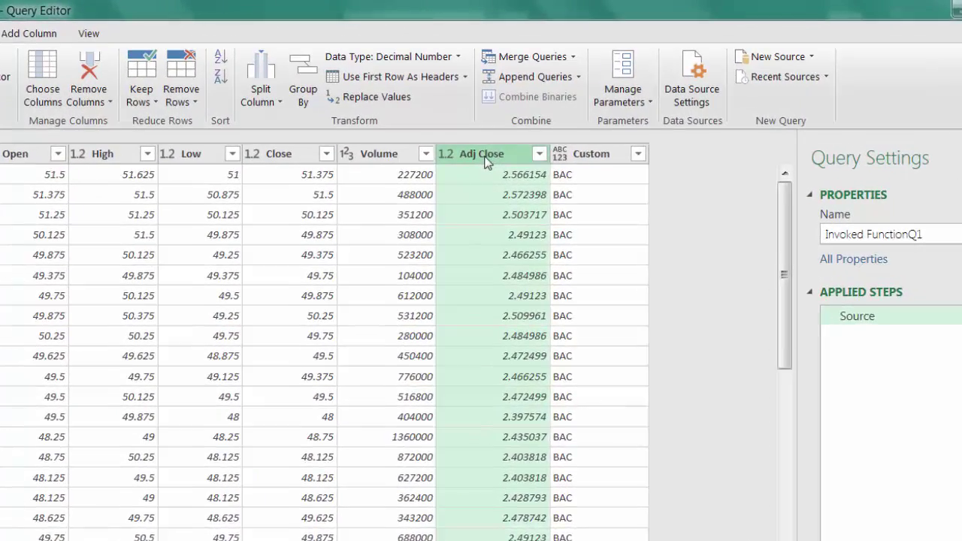
right_click(507, 139)
click(528, 202)
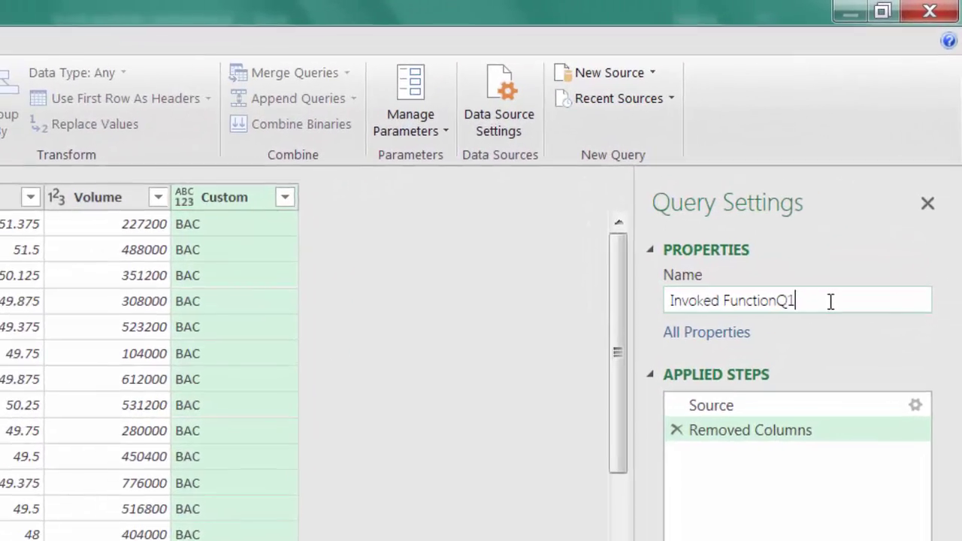
Step: Rename the invoked query as BAC_Mondays
click(853, 235)
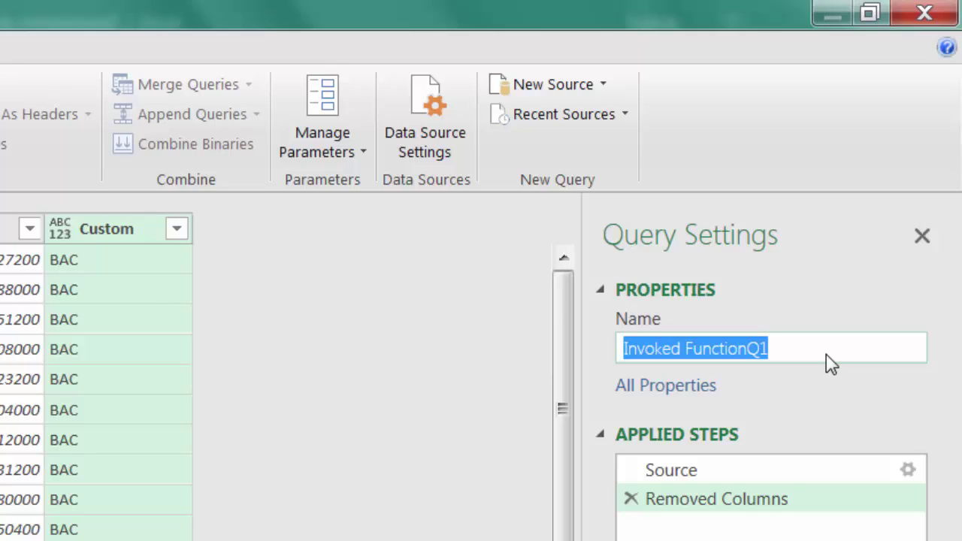
text(BAC_)
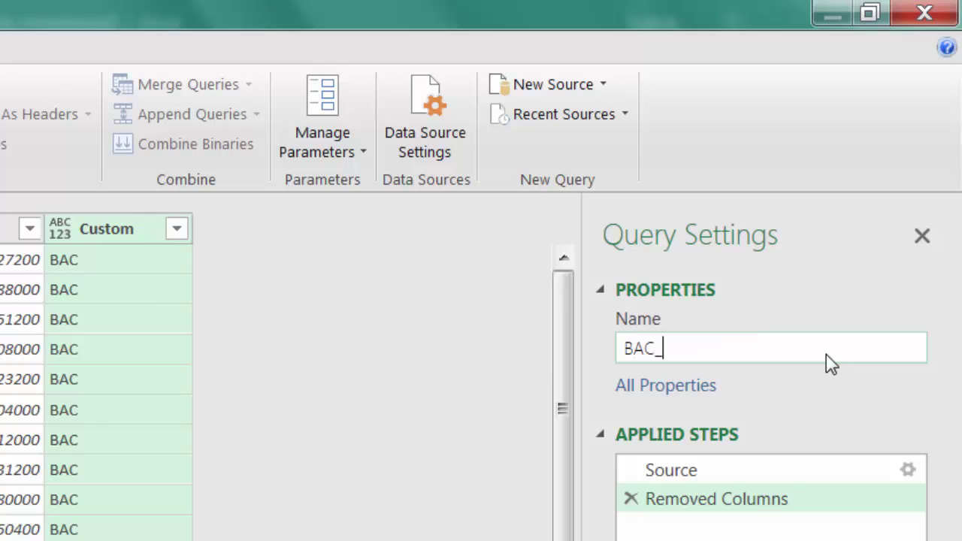
text(Mondays)
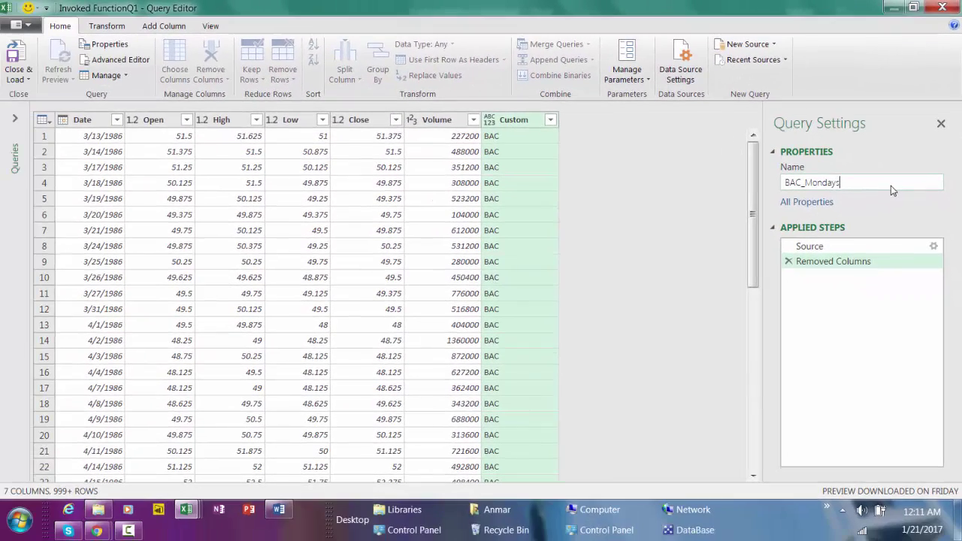
key(Return)
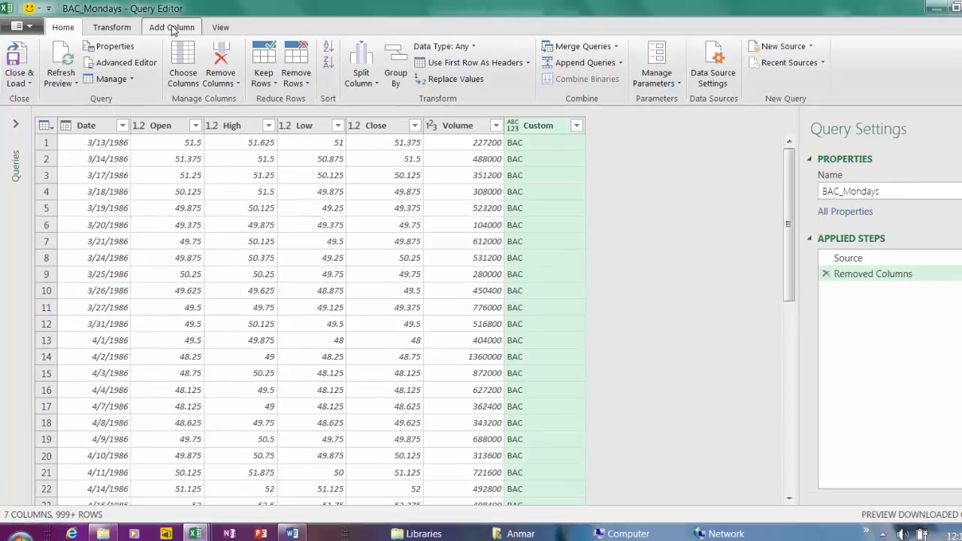
Step: Start a new custom column in the BAC_Mondays query and name it Monday
click(166, 27)
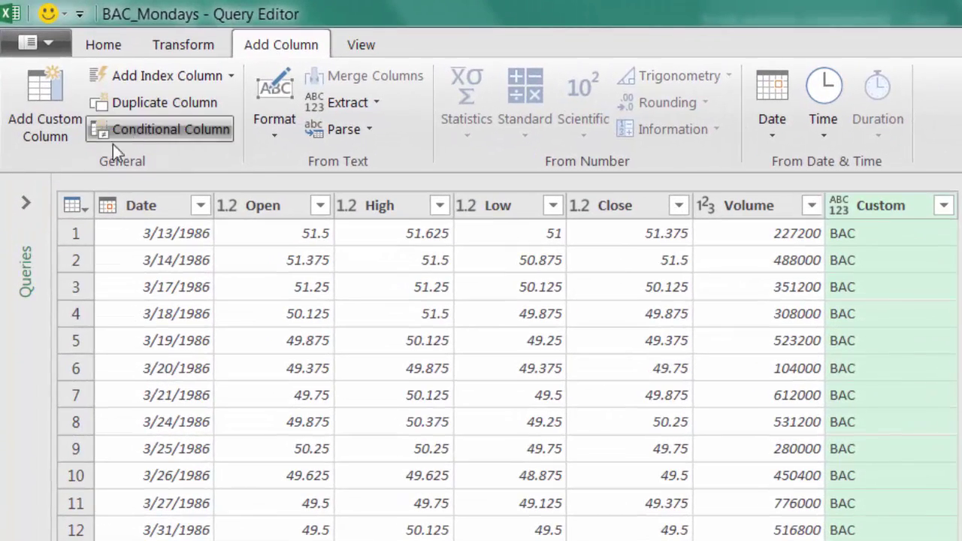
click(44, 126)
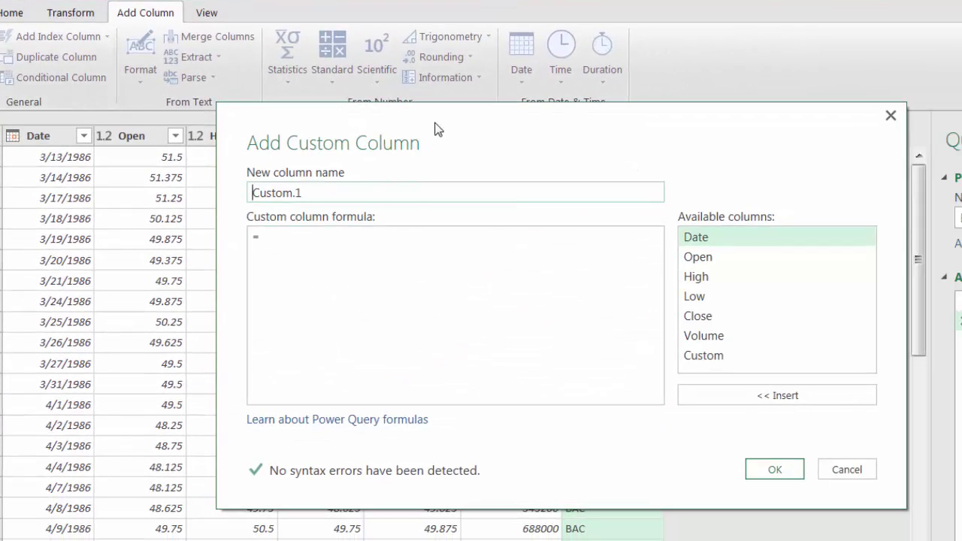
drag(321, 192, 196, 199)
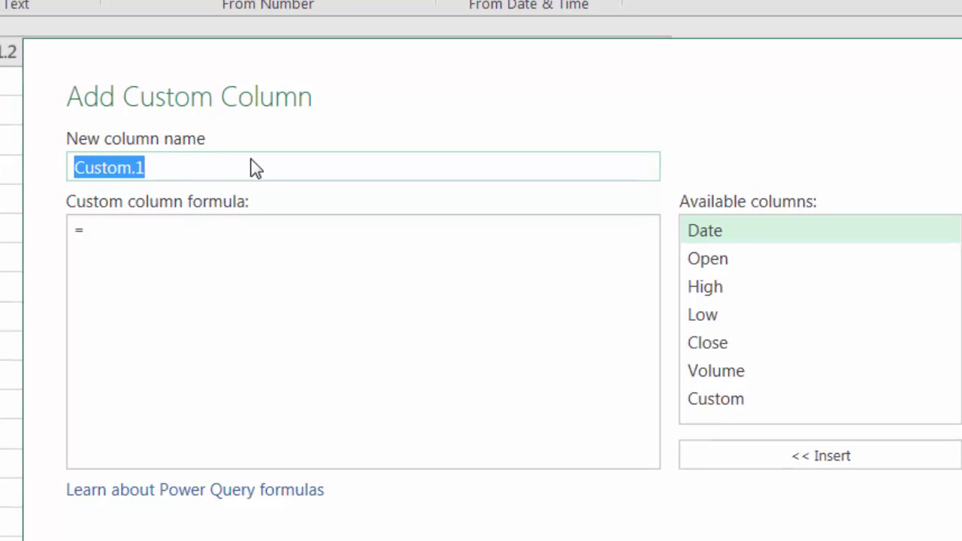
text(Mo)
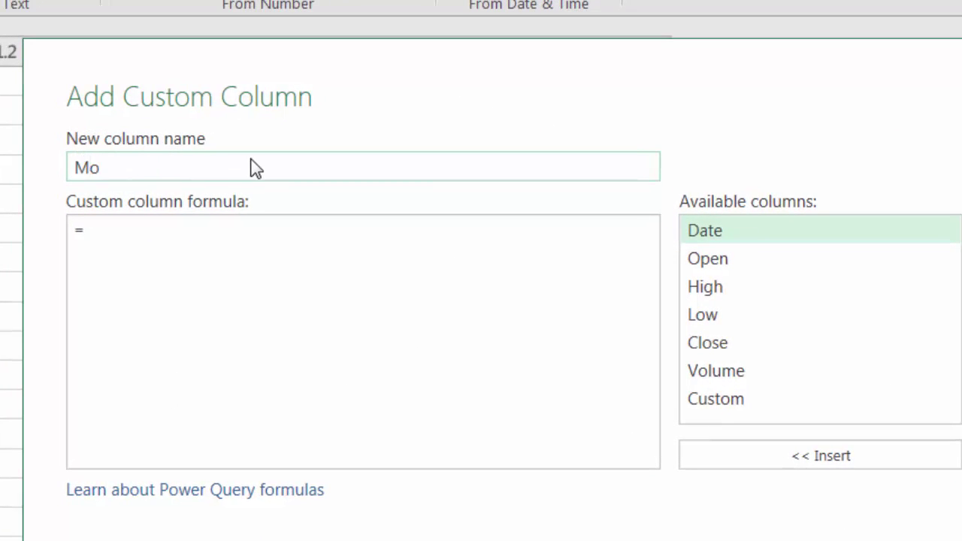
text(nday)
key(Tab)
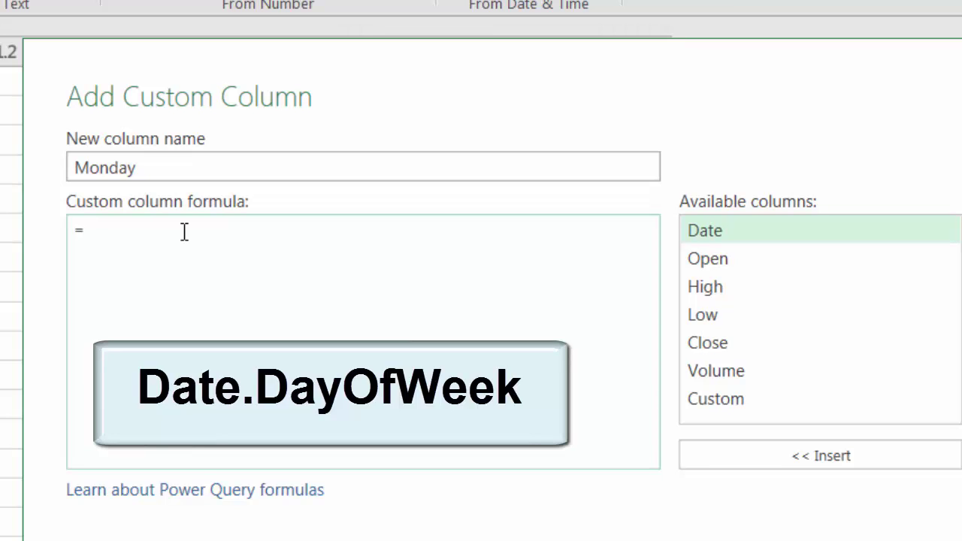
Step: Enter the formula Date.DayOfWeek([Date]) for the Monday column and create the column
text(Date.Day)
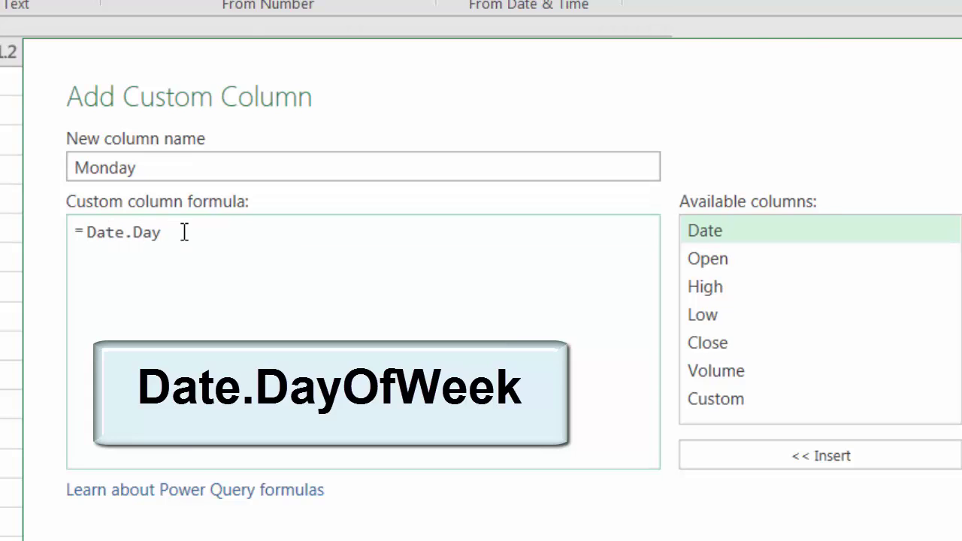
text(OfWeek)
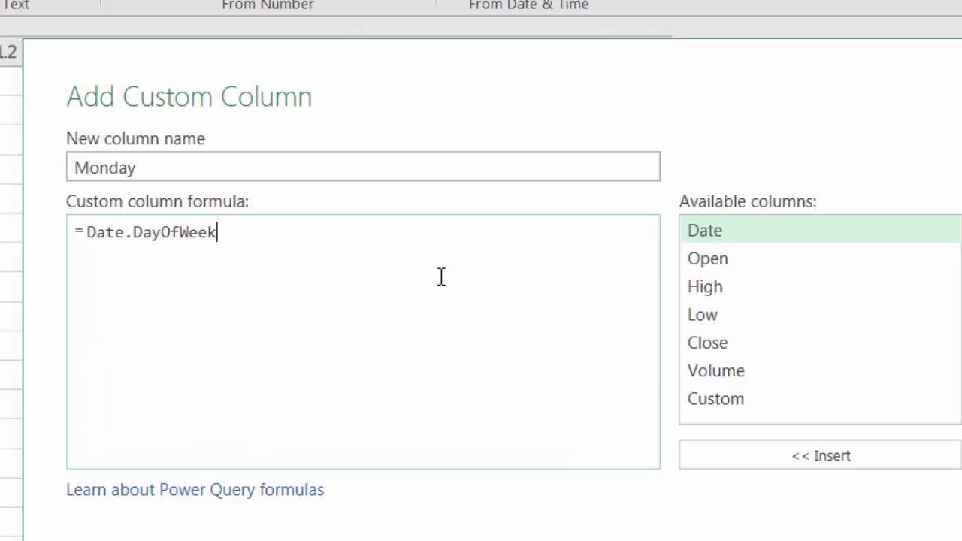
text(()
drag(87, 233, 195, 234)
click(164, 236)
click(88, 235)
click(164, 231)
click(243, 238)
double_click(714, 233)
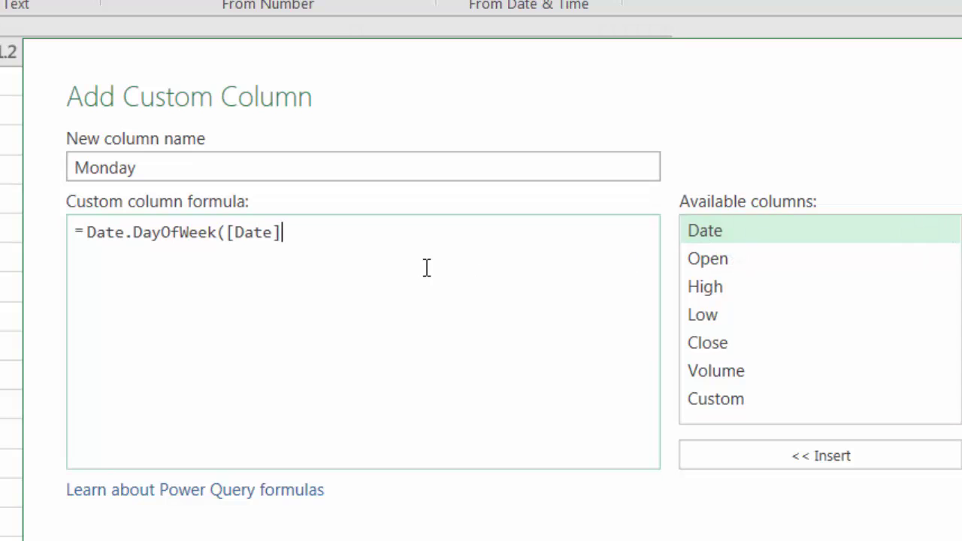
text())
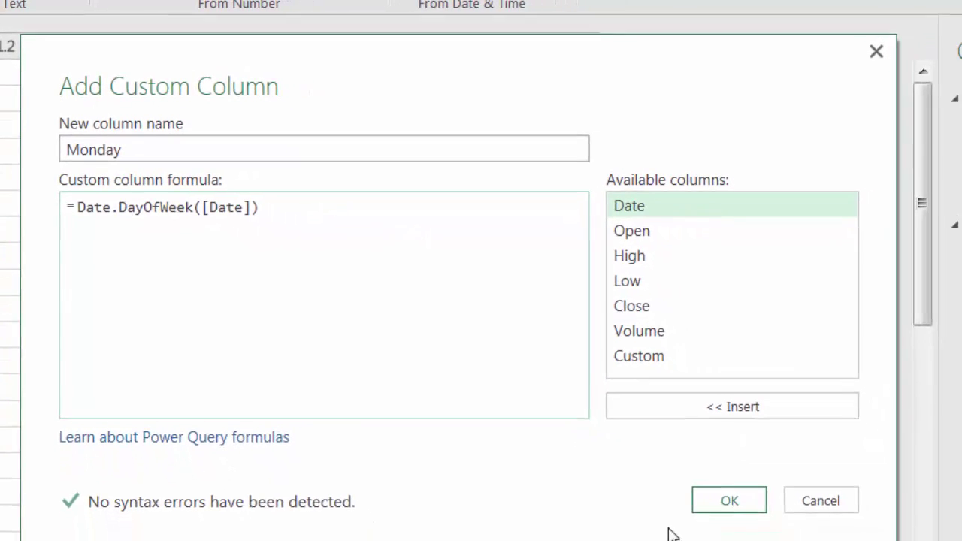
click(725, 501)
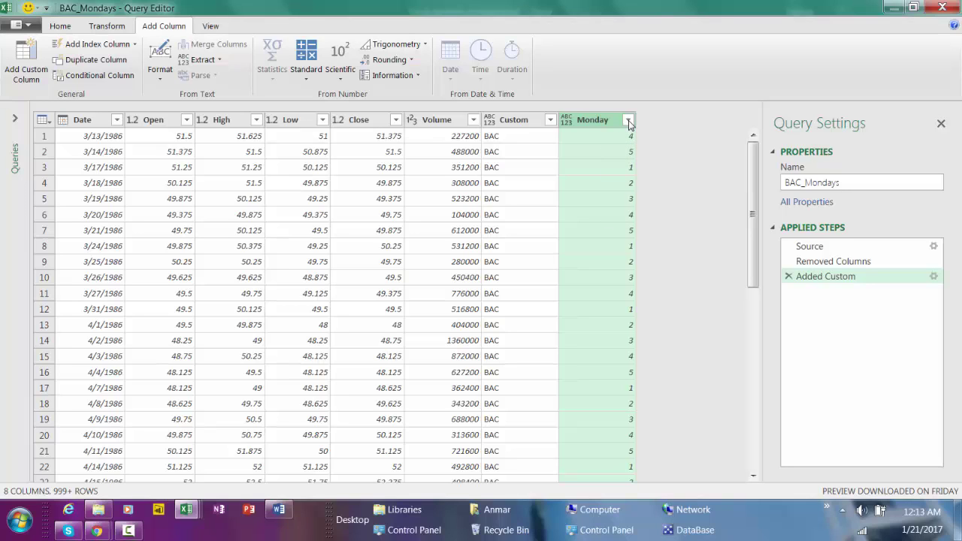
Step: Filter the Monday column to keep only rows with the value 1
click(629, 122)
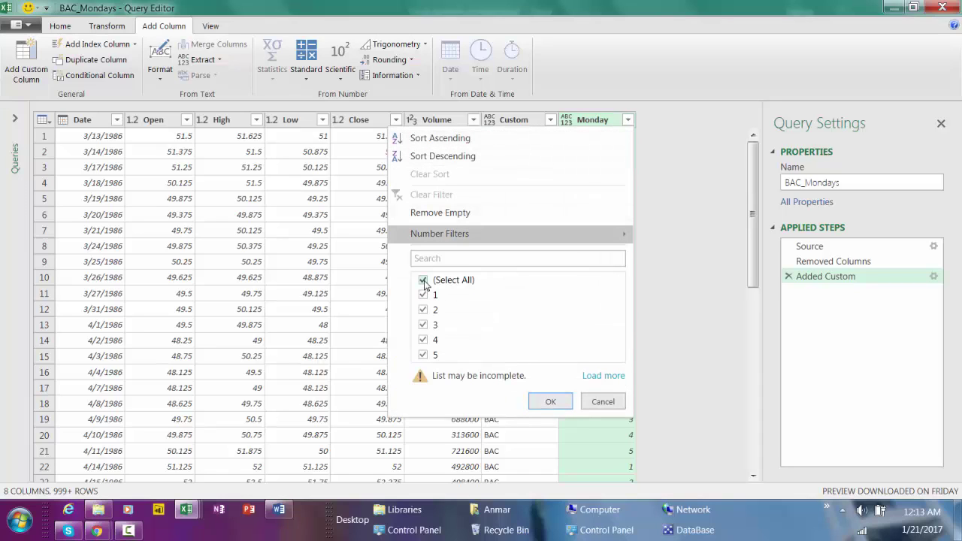
click(424, 282)
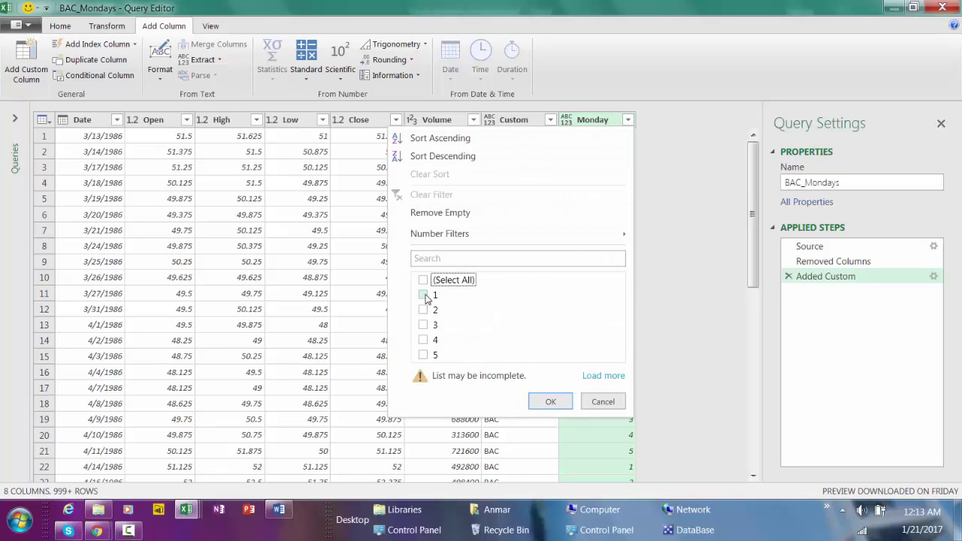
click(425, 297)
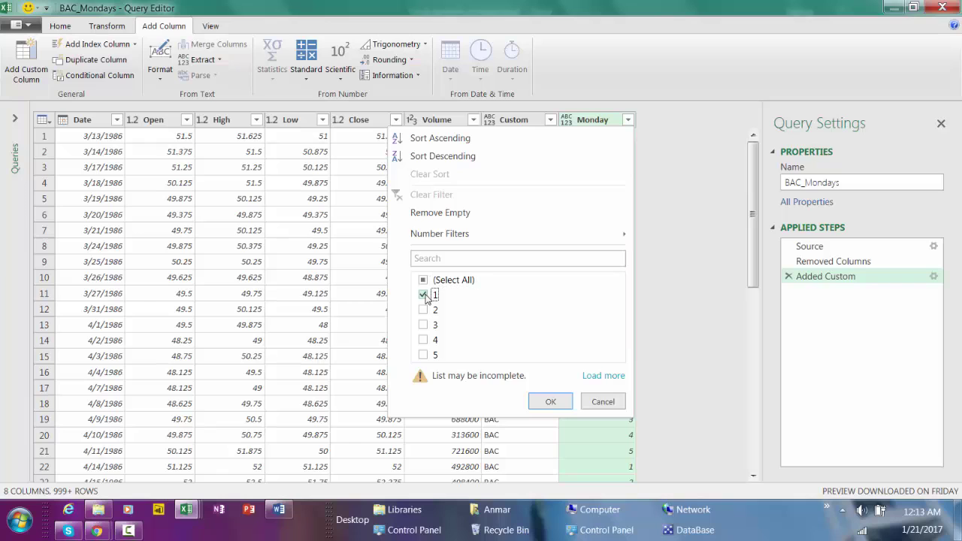
click(551, 403)
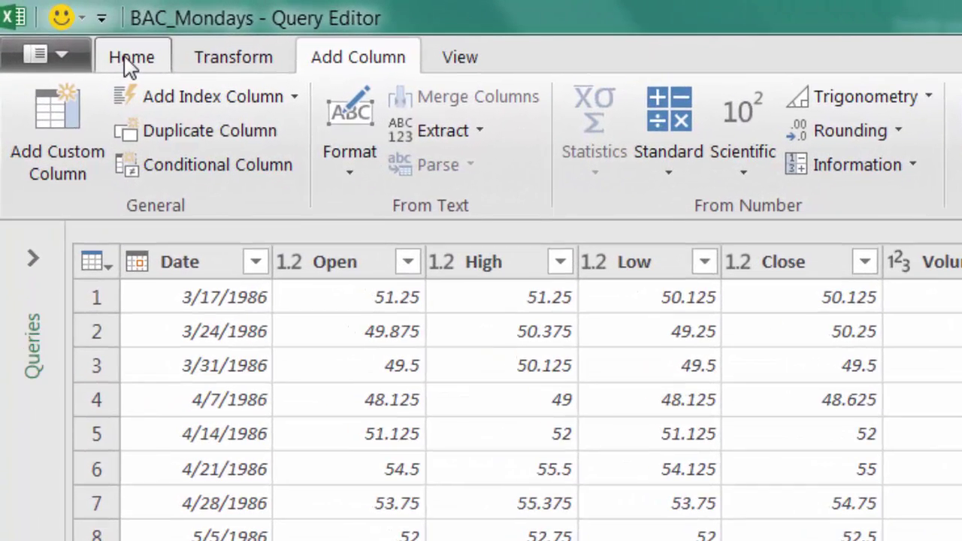
Step: Load the BAC_Mondays query as a table in a new worksheet
click(86, 39)
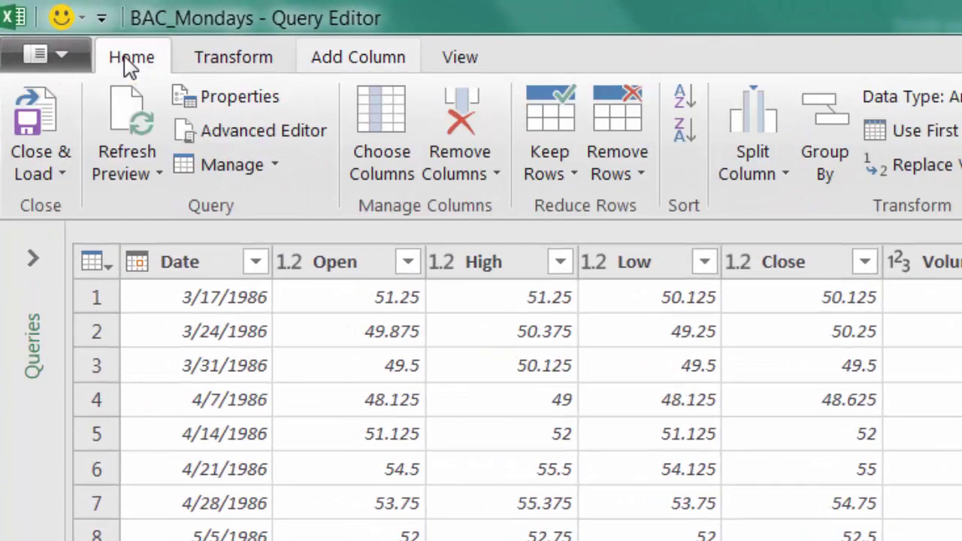
click(62, 175)
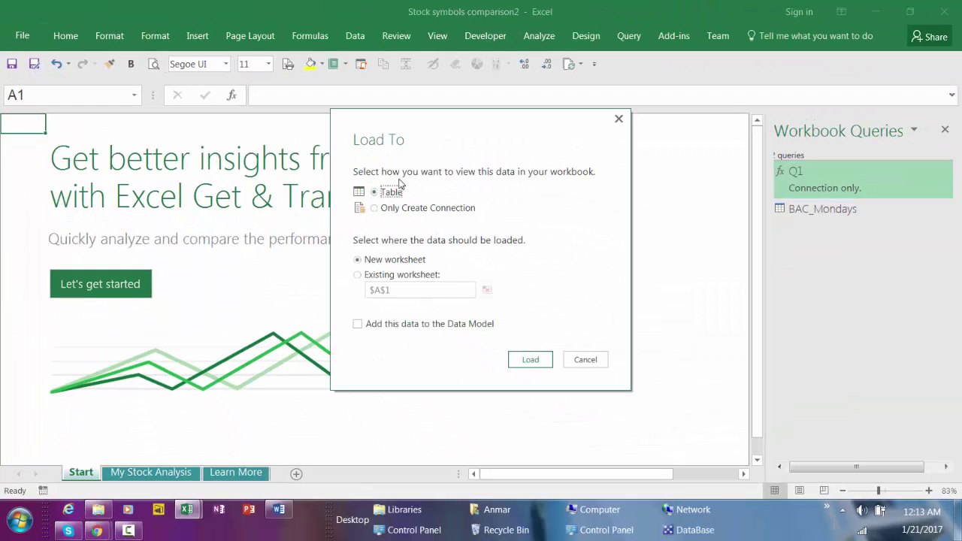
click(524, 361)
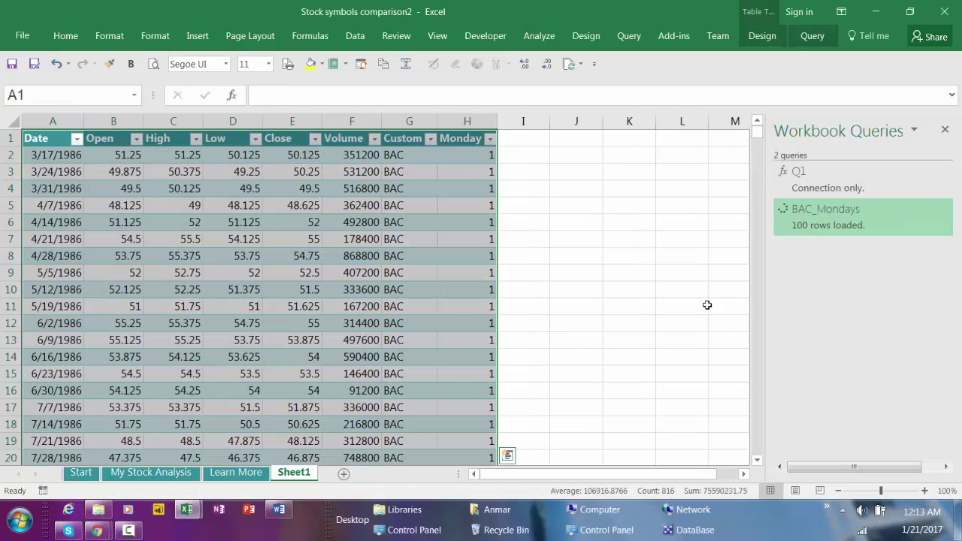
click(187, 306)
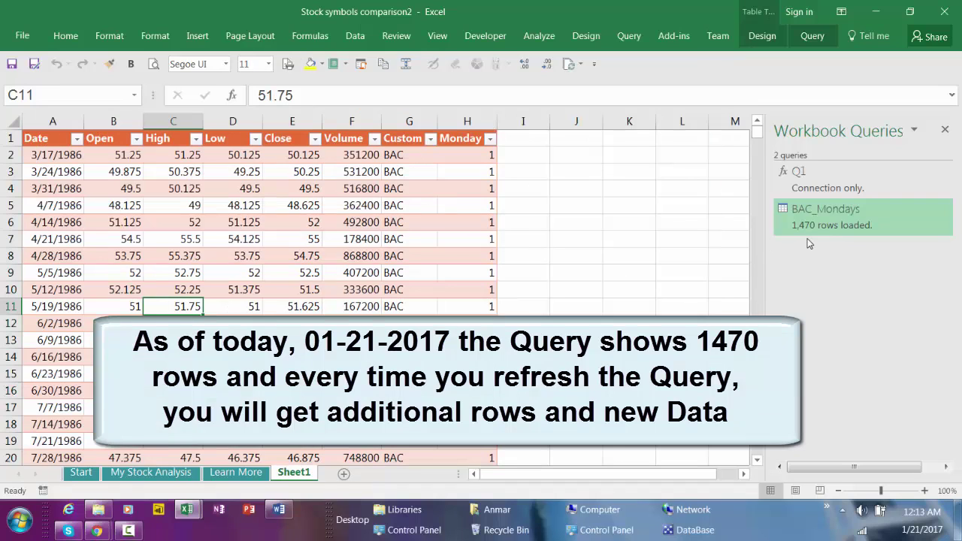
click(317, 258)
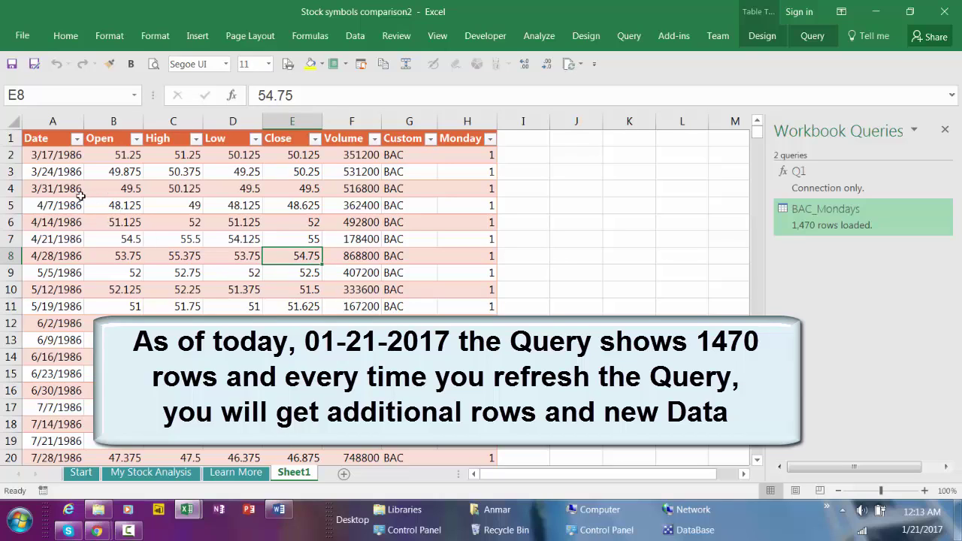
Step: Format all dates in the BAC table's Date column with the custom number format ddd m/d/yyyy
drag(44, 153, 43, 159)
click(44, 155)
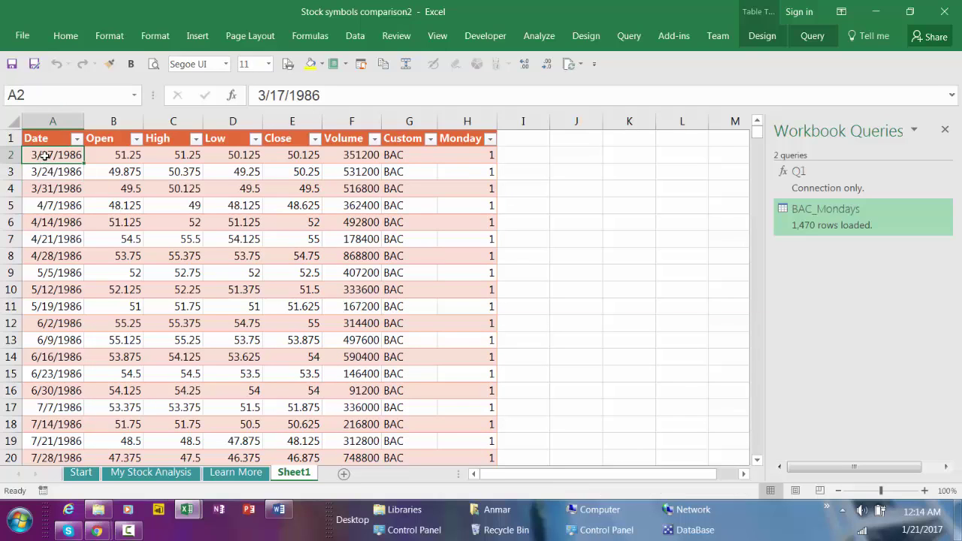
key(ctrl+shift+Down)
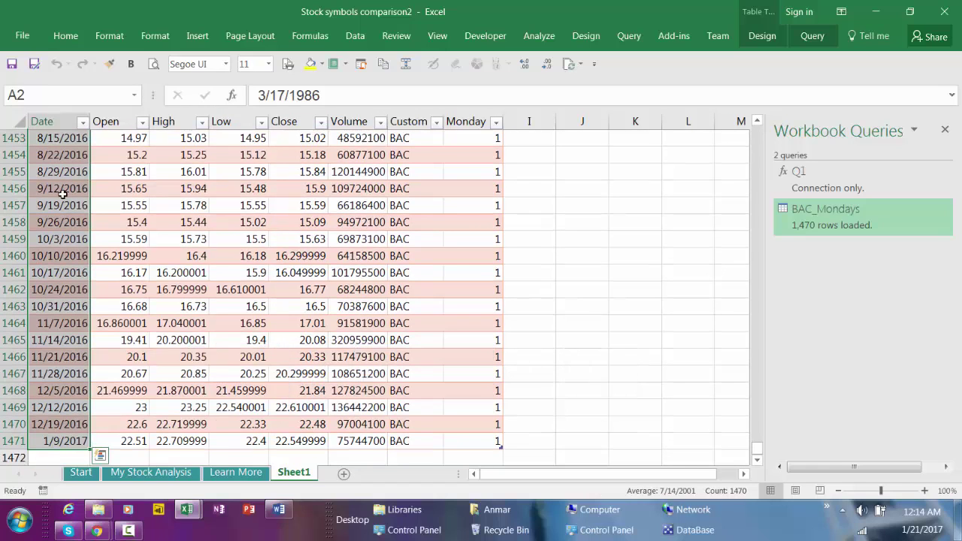
right_click(62, 193)
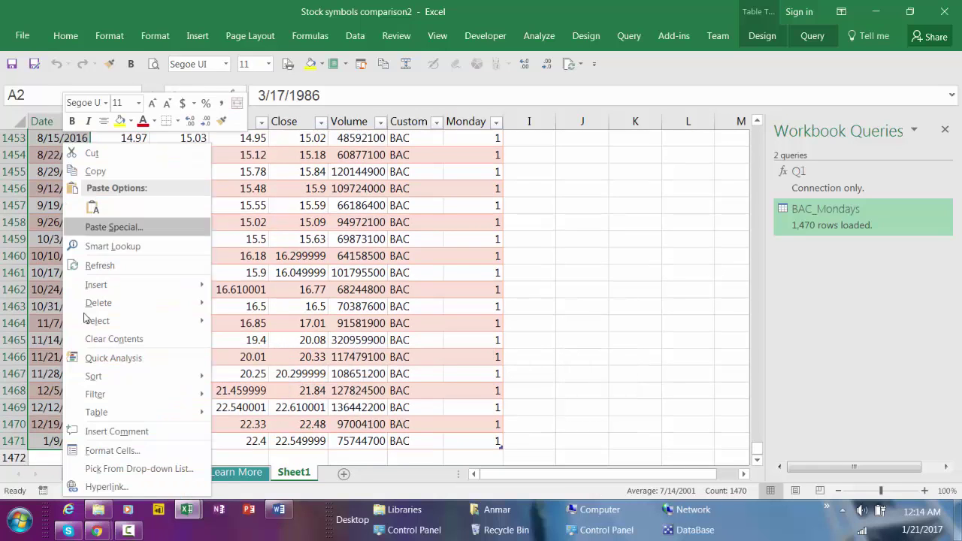
click(110, 451)
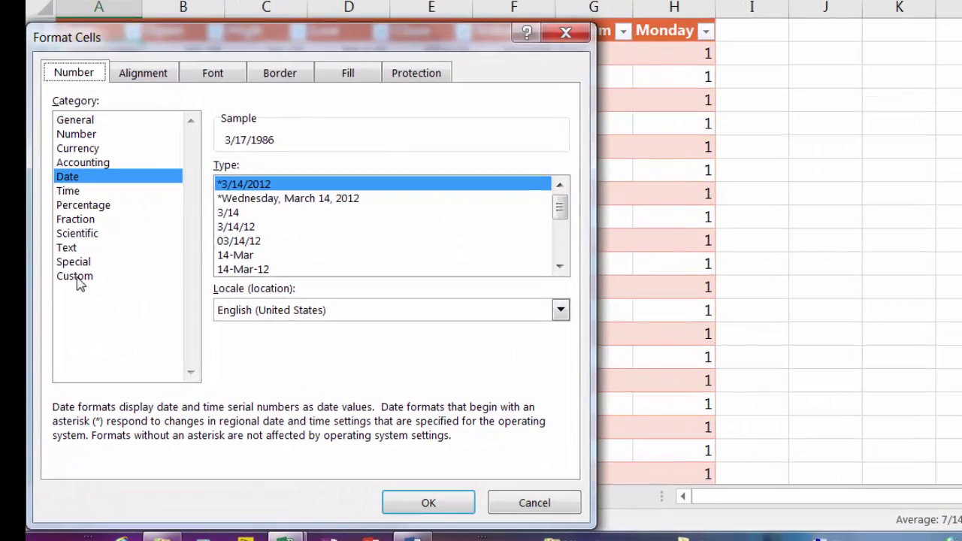
click(71, 287)
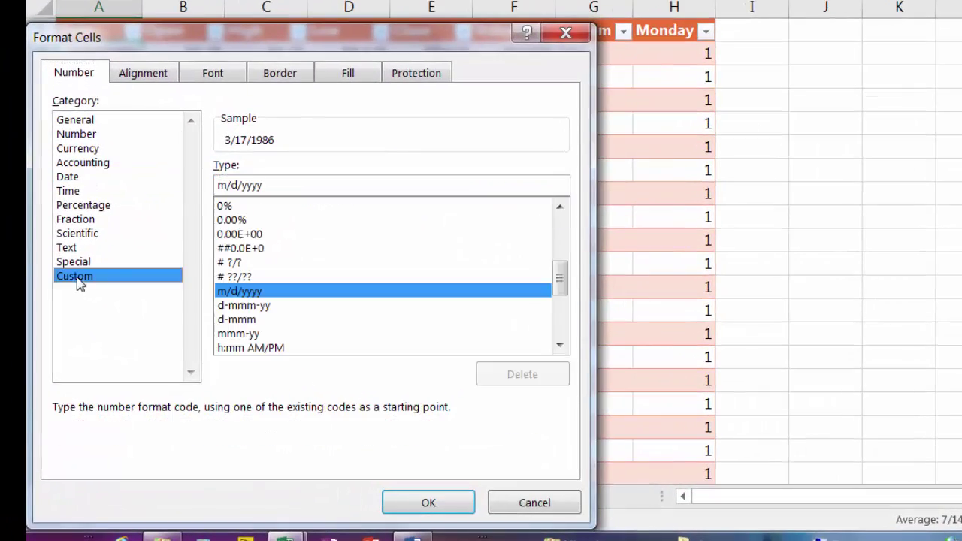
drag(210, 44, 368, 2)
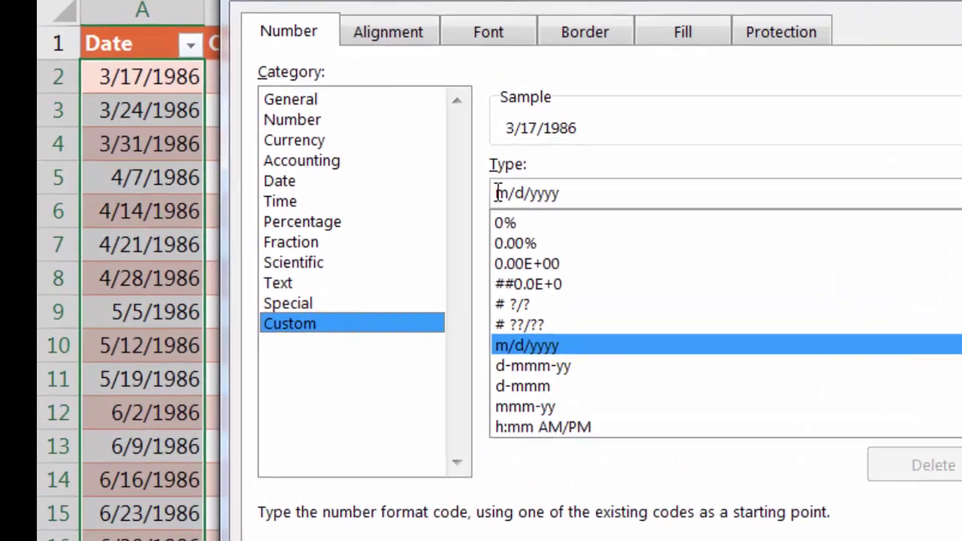
click(386, 151)
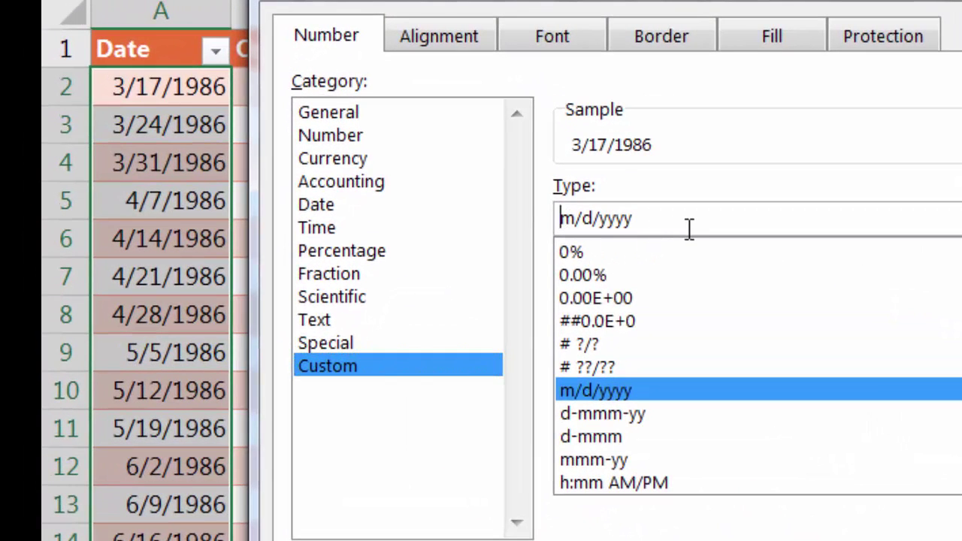
text(d)
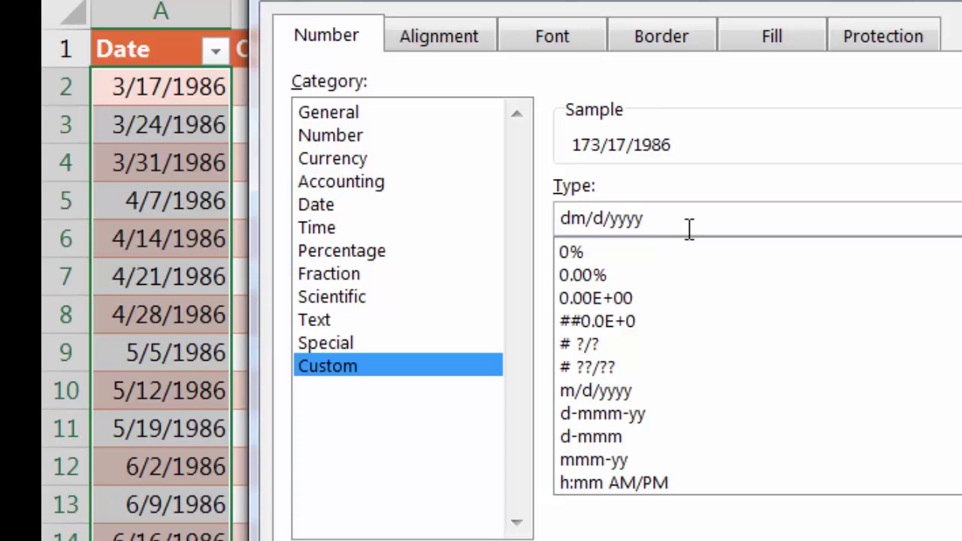
text(dd)
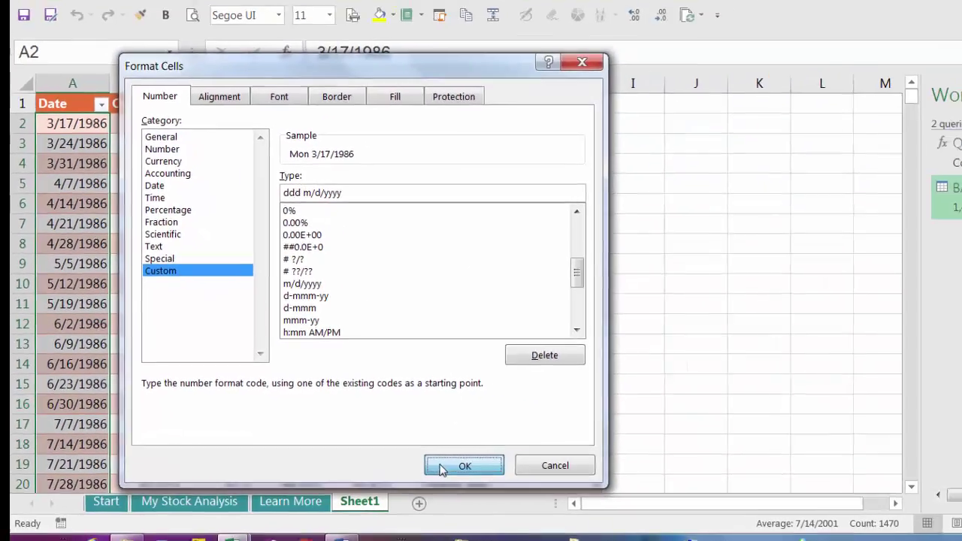
click(601, 504)
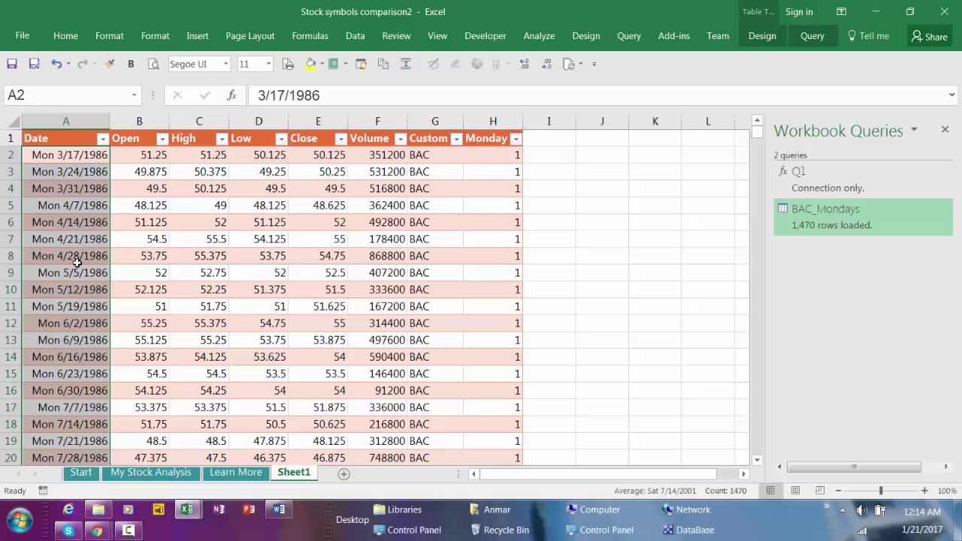
Step: Format all Open, High, Low and Close values in the BAC table as Number with 2 decimal places
scroll(75, 306, down, 4)
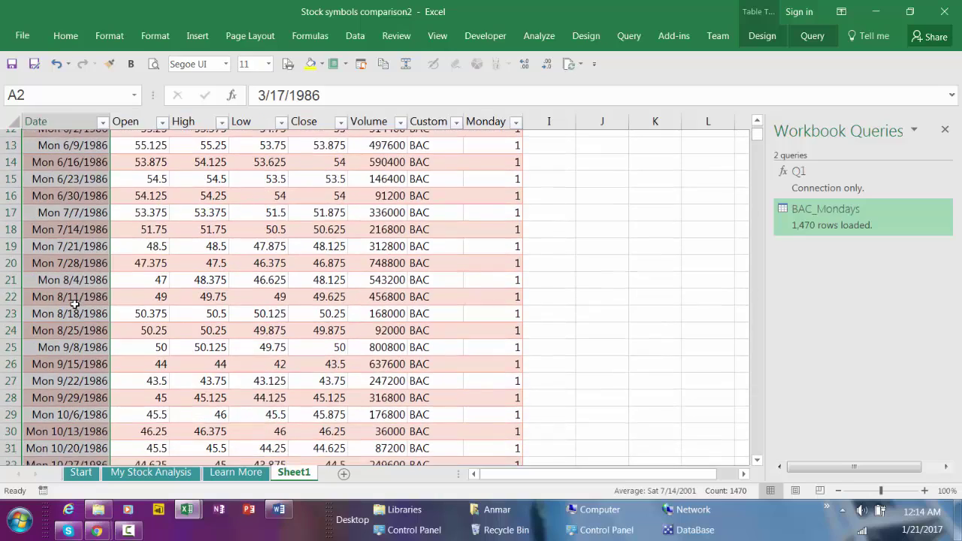
scroll(74, 306, up, 4)
scroll(74, 305, up, 1)
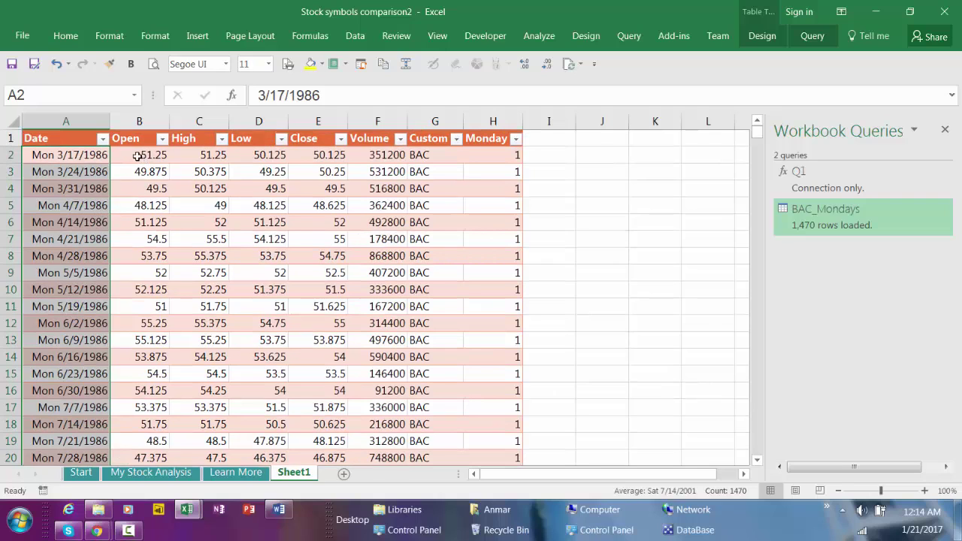
drag(136, 156, 299, 157)
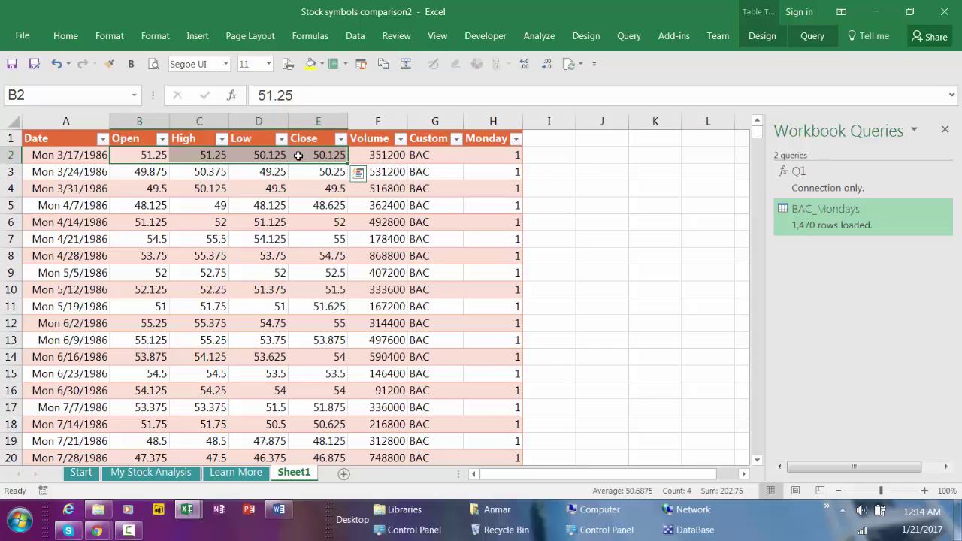
key(ctrl+shift+Down)
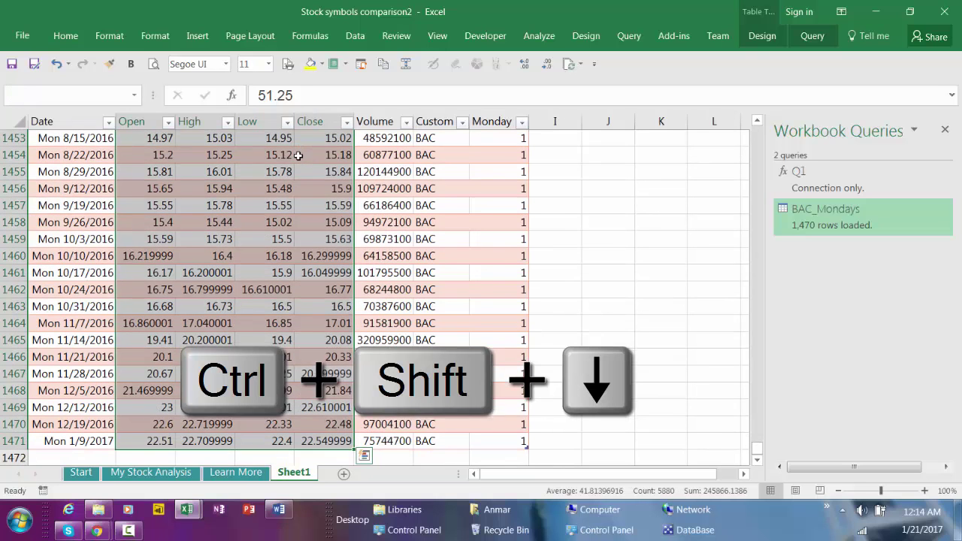
right_click(288, 171)
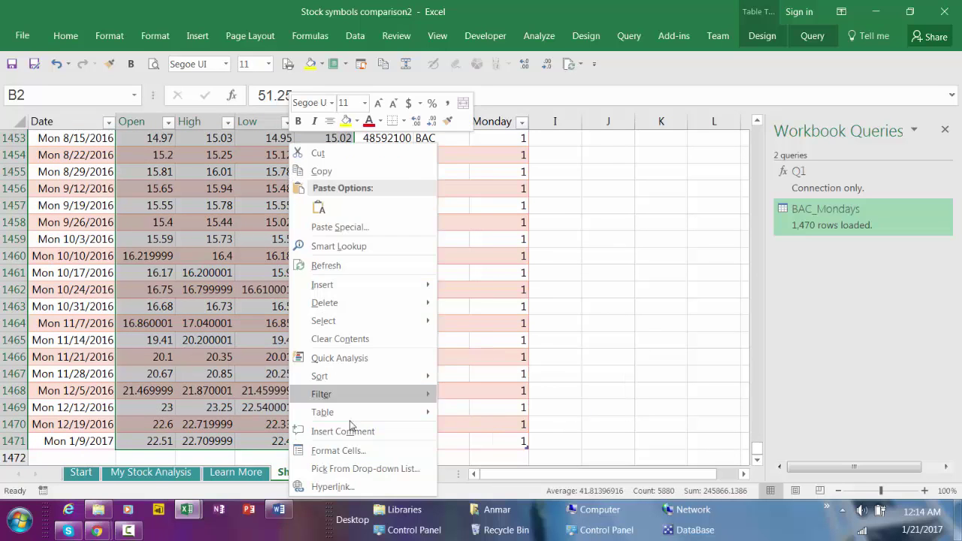
click(365, 453)
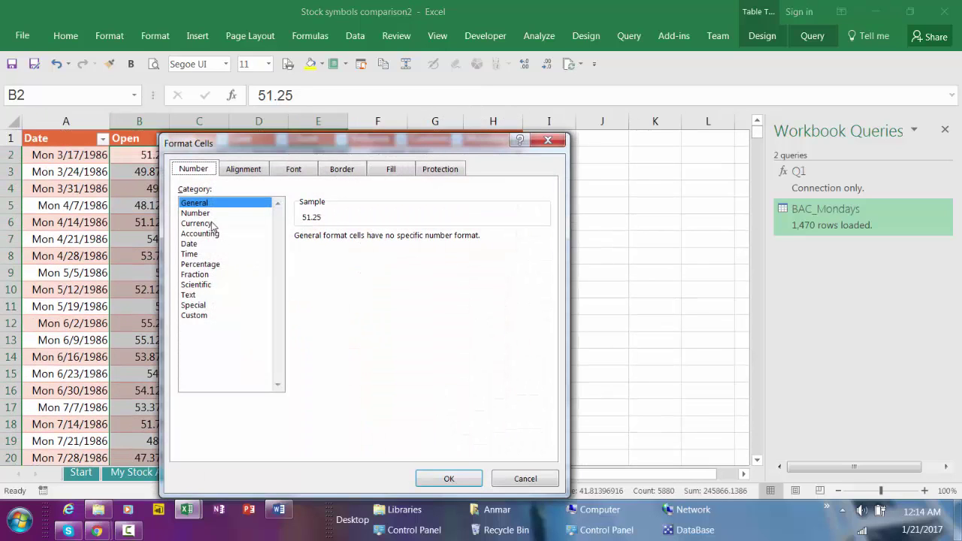
click(201, 214)
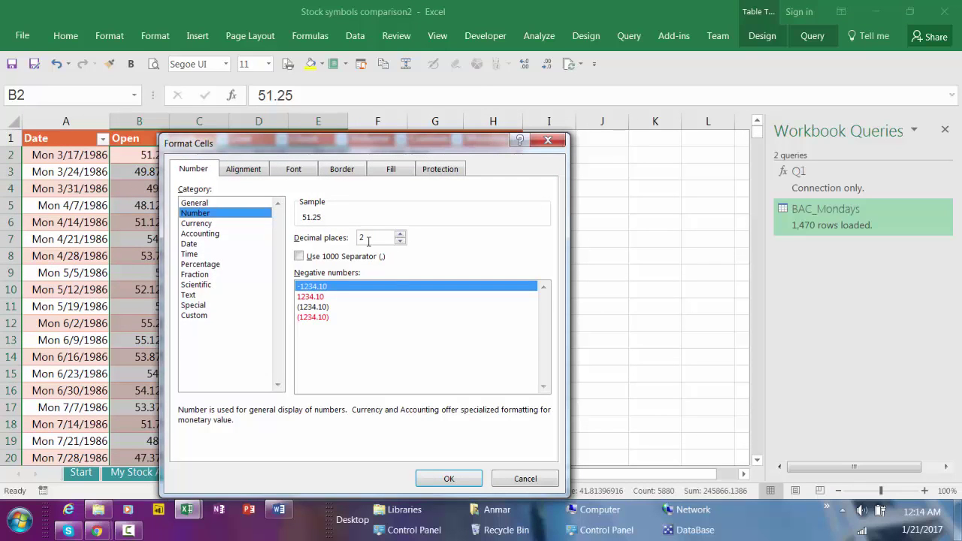
click(448, 479)
key(ctrl+Home)
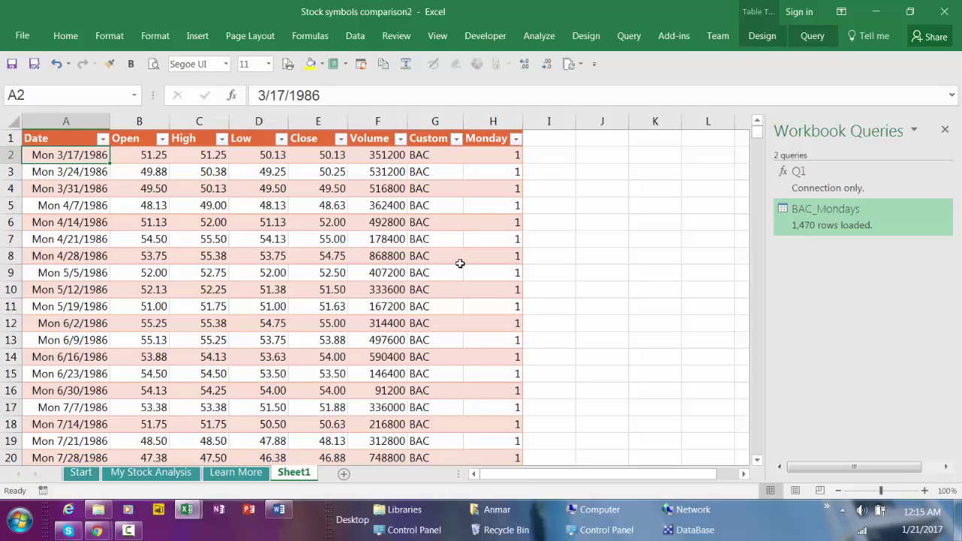
Step: Duplicate the BAC_Mondays query and name the copy IBM_Mondays
right_click(843, 224)
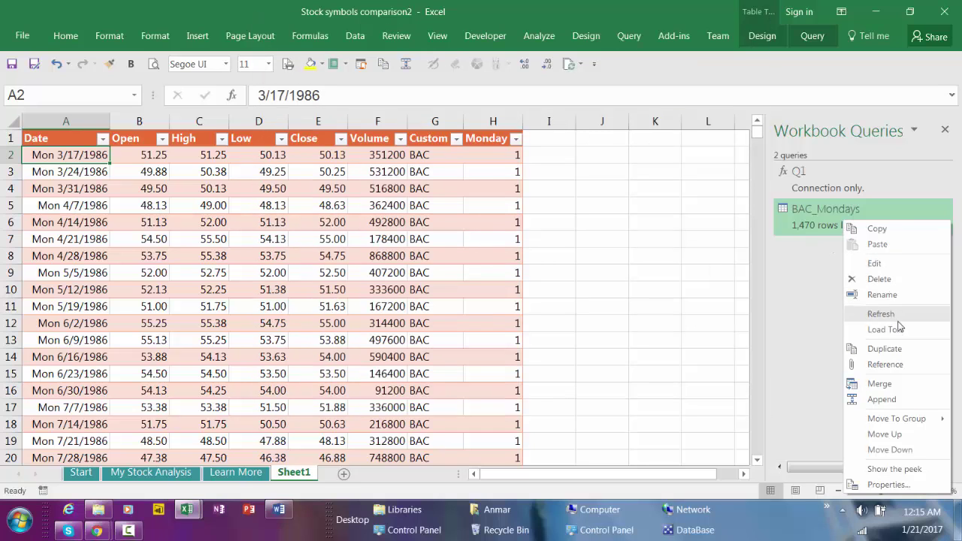
click(905, 349)
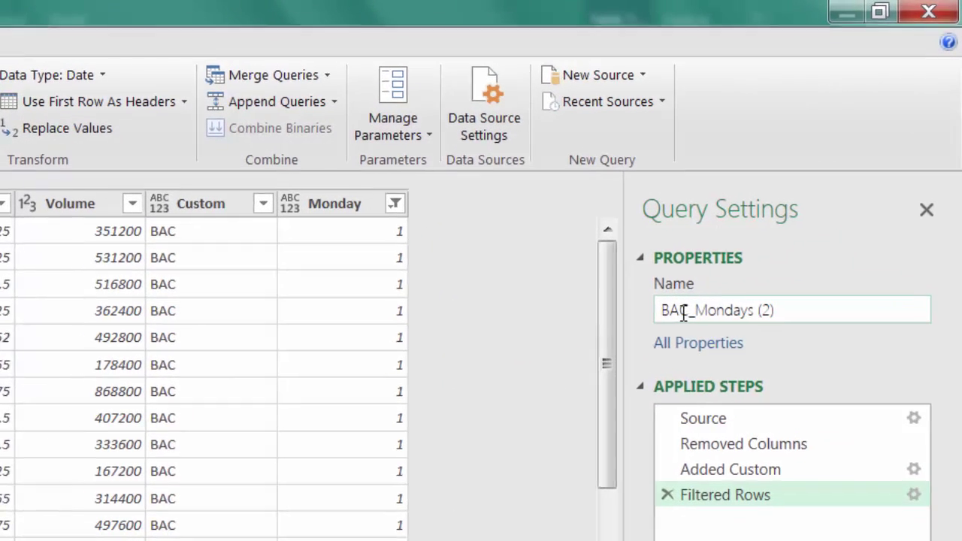
drag(684, 313, 659, 310)
text(IBM)
click(798, 320)
key(BackSpace)
key(BackSpace)
key(BackSpace)
key(BackSpace)
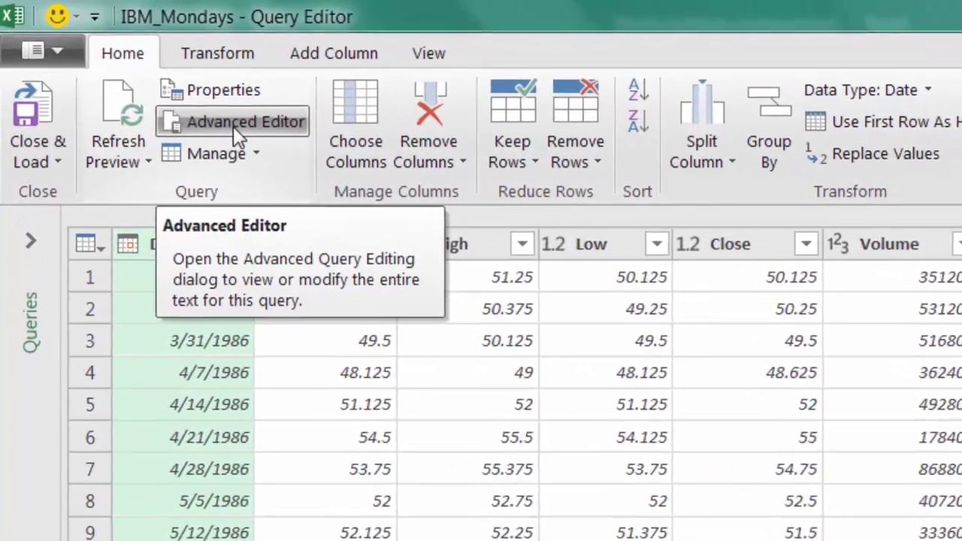
Step: Edit the IBM_Mondays query code so that its Source line reads Q1("IBM")
click(233, 127)
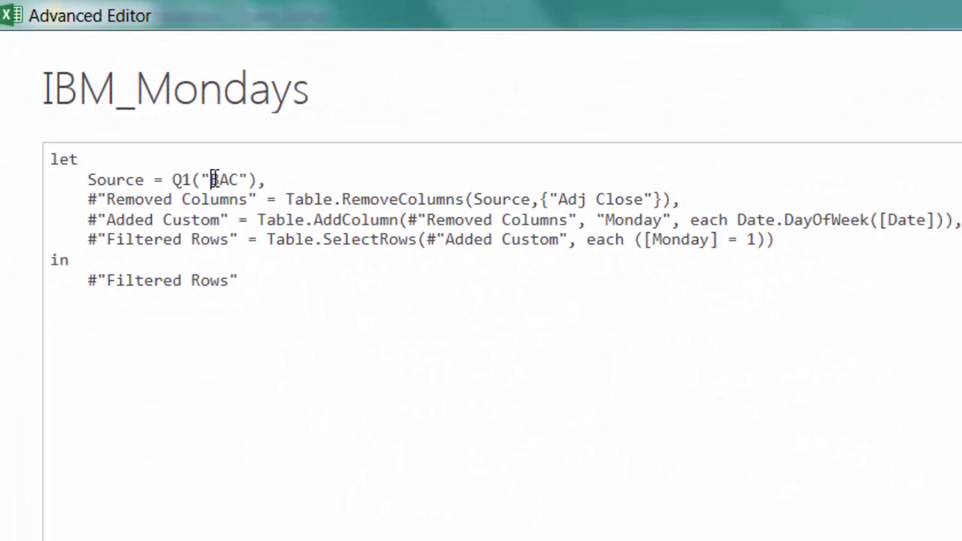
drag(212, 179, 238, 179)
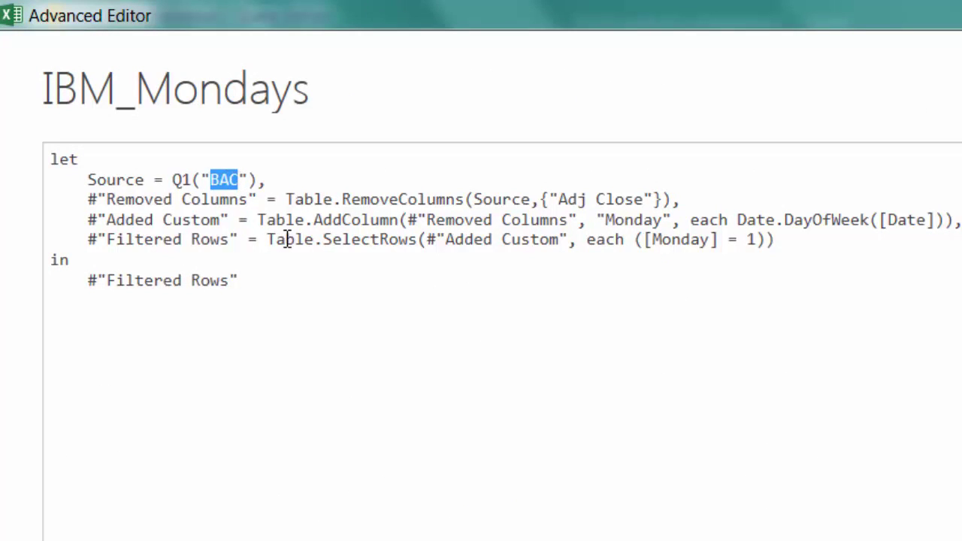
text(IBM)
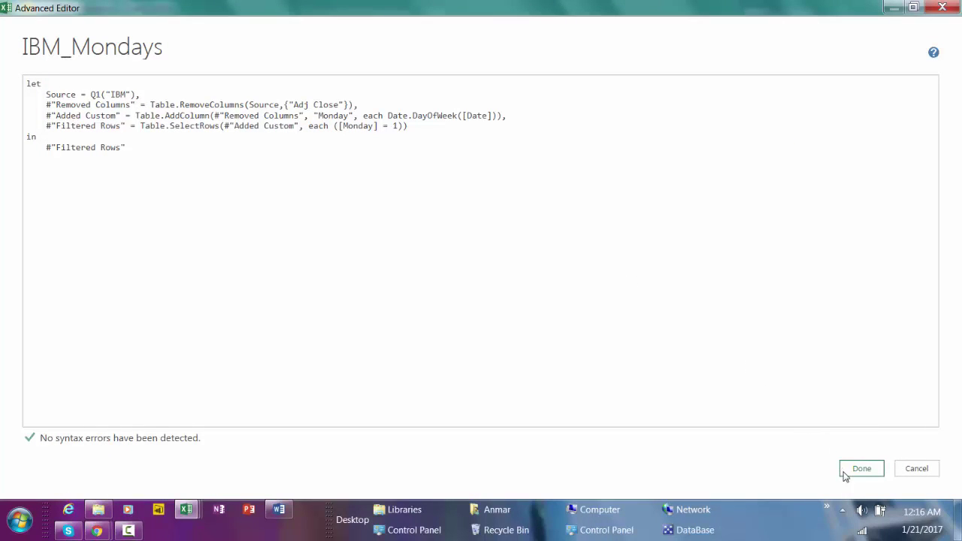
click(852, 472)
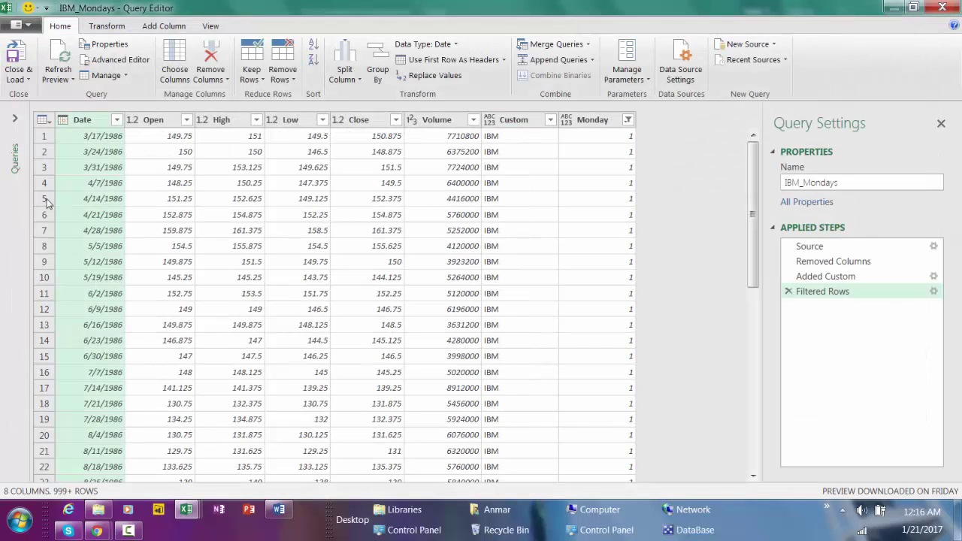
Step: Close the query editor and load IBM_Mondays as a table in a new worksheet
click(27, 80)
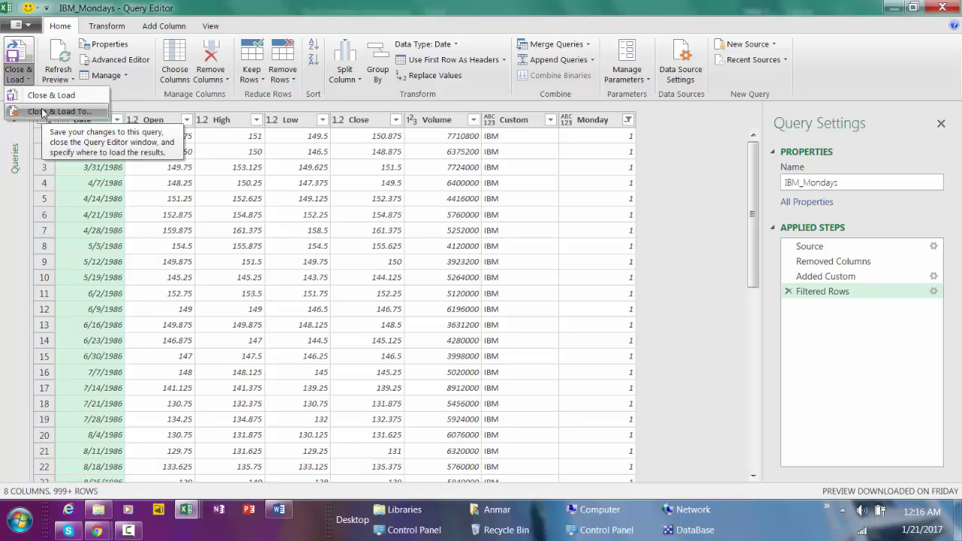
click(45, 111)
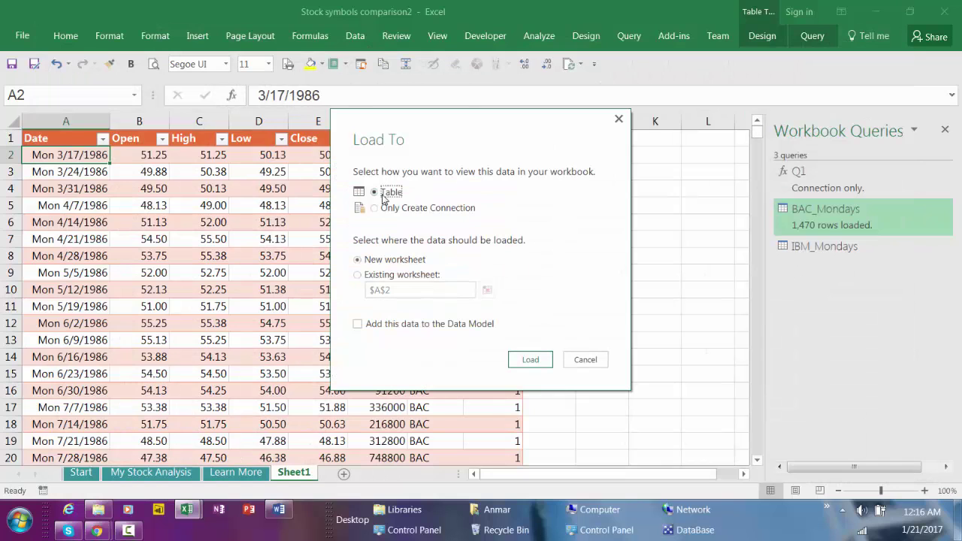
click(530, 359)
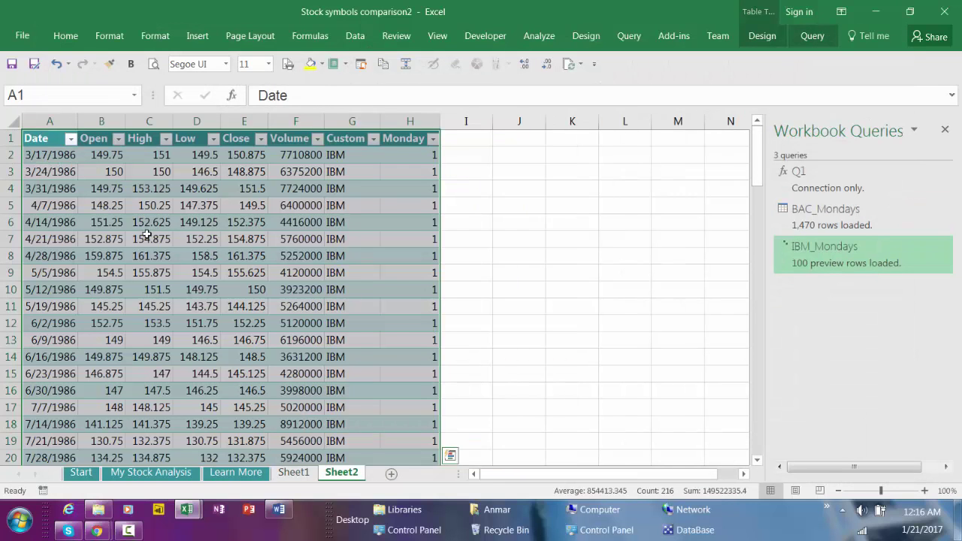
Step: Widen the Date column of the IBM table on Sheet2
click(79, 122)
drag(82, 122, 110, 122)
click(204, 254)
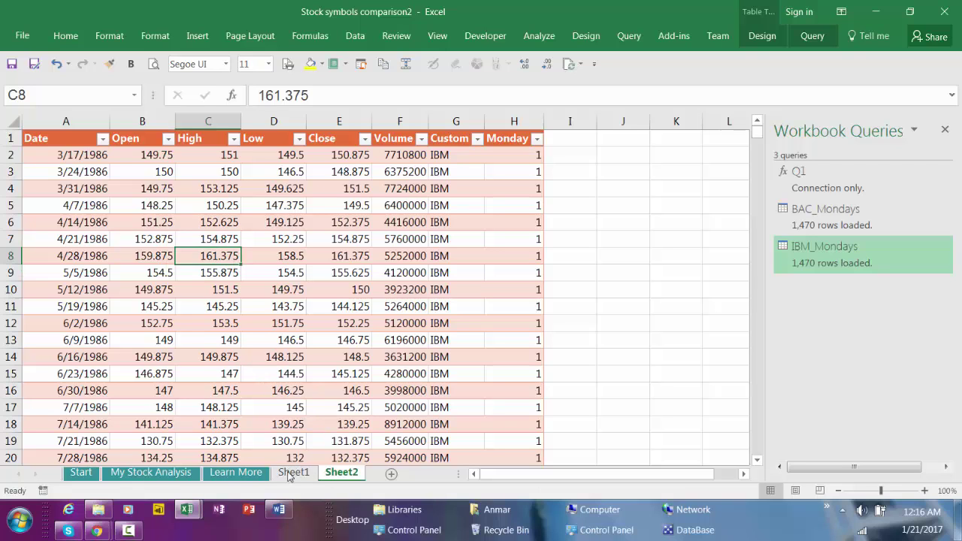
Step: Copy the formatting of the entire BAC table on Sheet1 onto the IBM table on Sheet2 with Format Painter
click(294, 472)
click(180, 306)
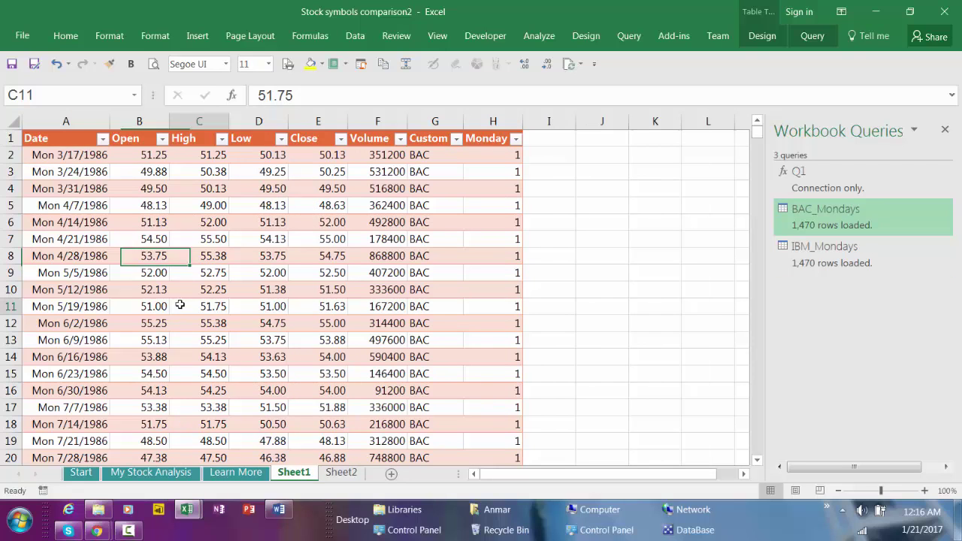
click(41, 138)
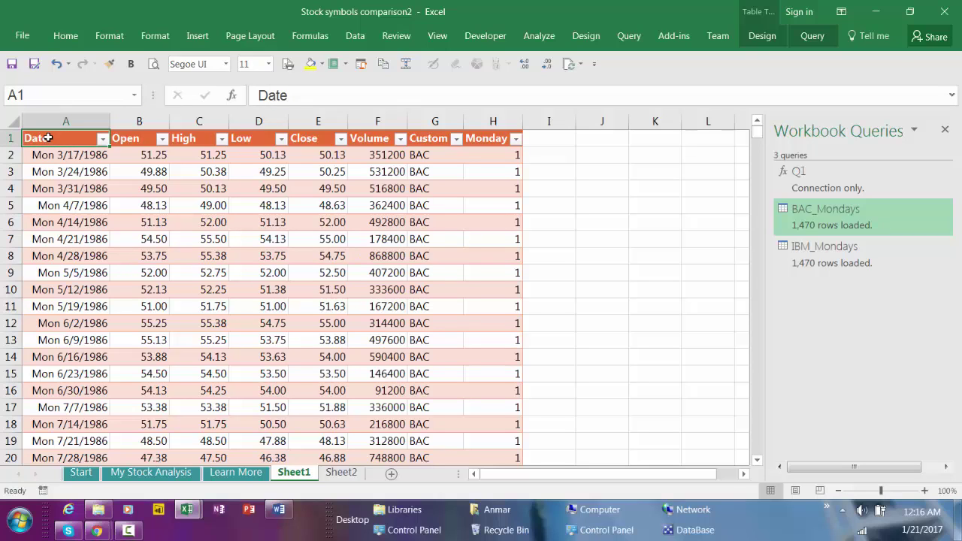
key(ctrl+shift+Right)
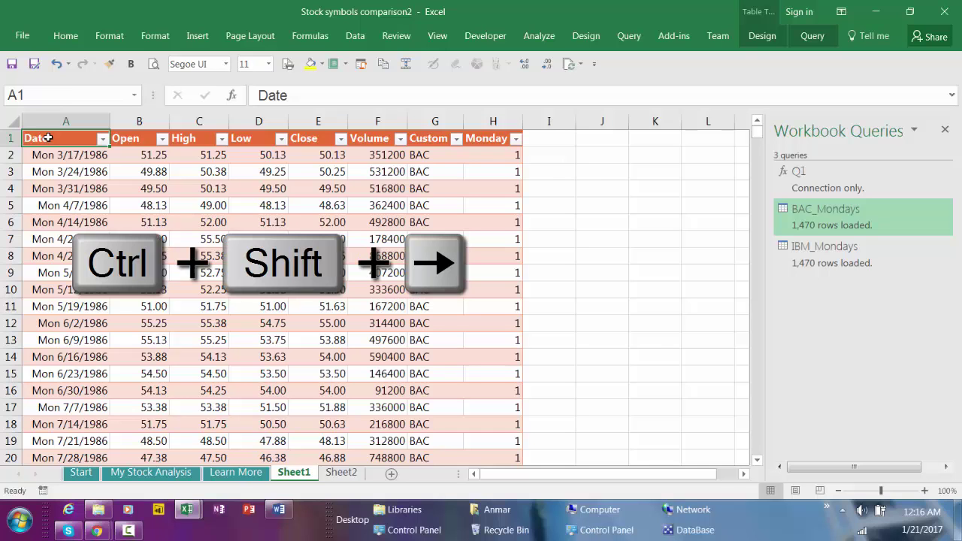
key(ctrl+shift+Right)
key(ctrl+shift+Down)
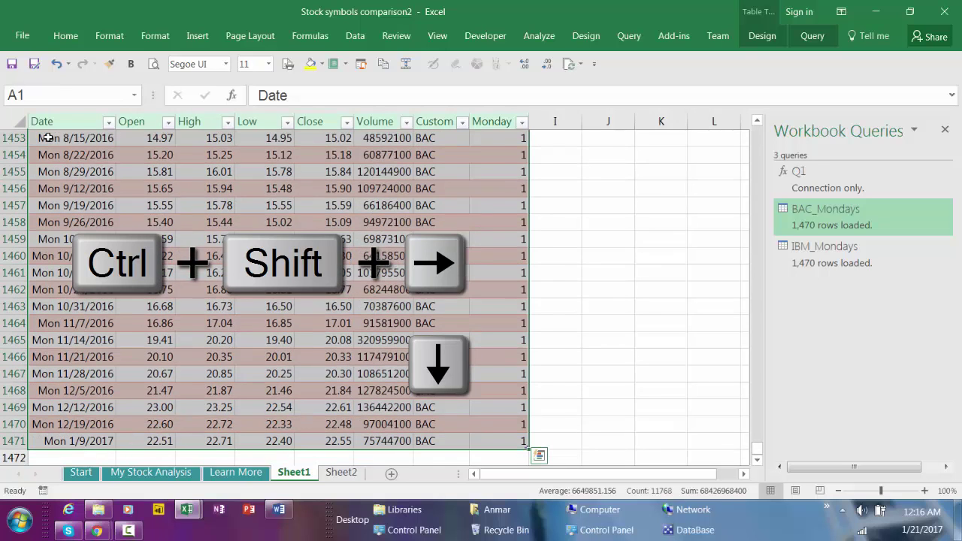
click(66, 36)
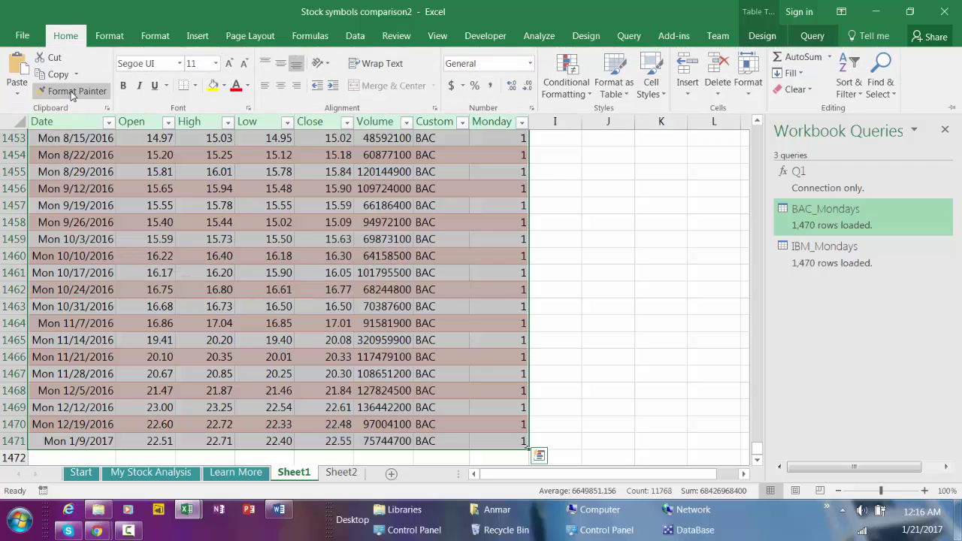
click(72, 91)
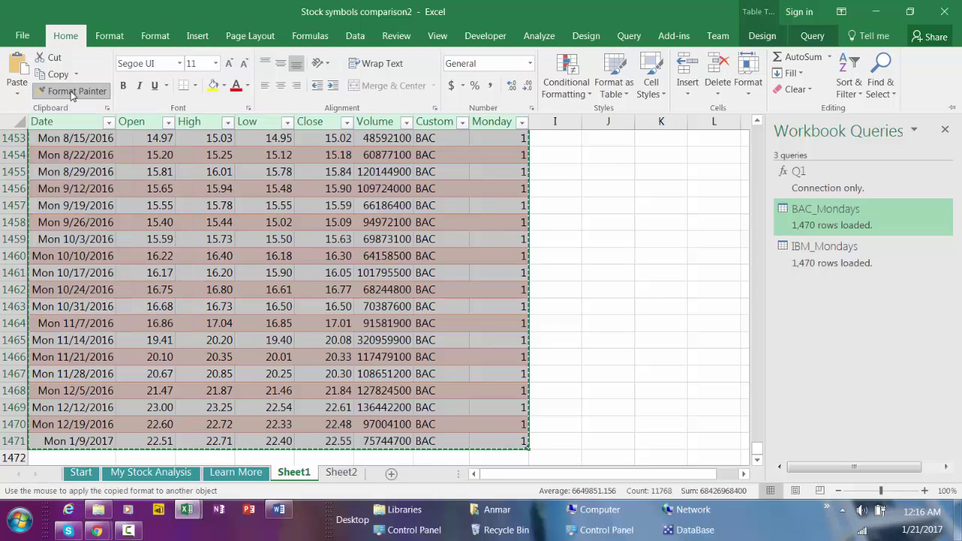
click(340, 473)
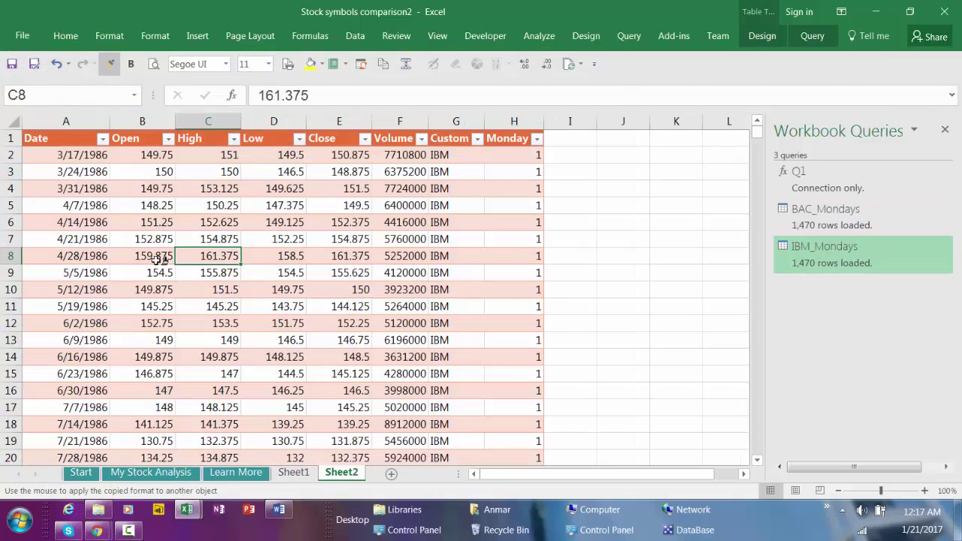
click(47, 138)
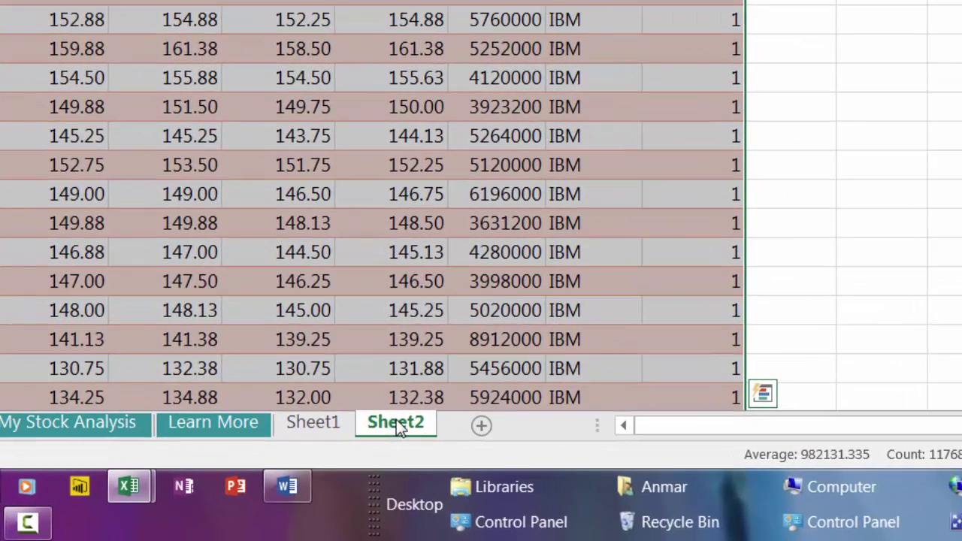
Step: Rename the Sheet2 worksheet as IBM and the Sheet1 worksheet as BAC
text(IBM)
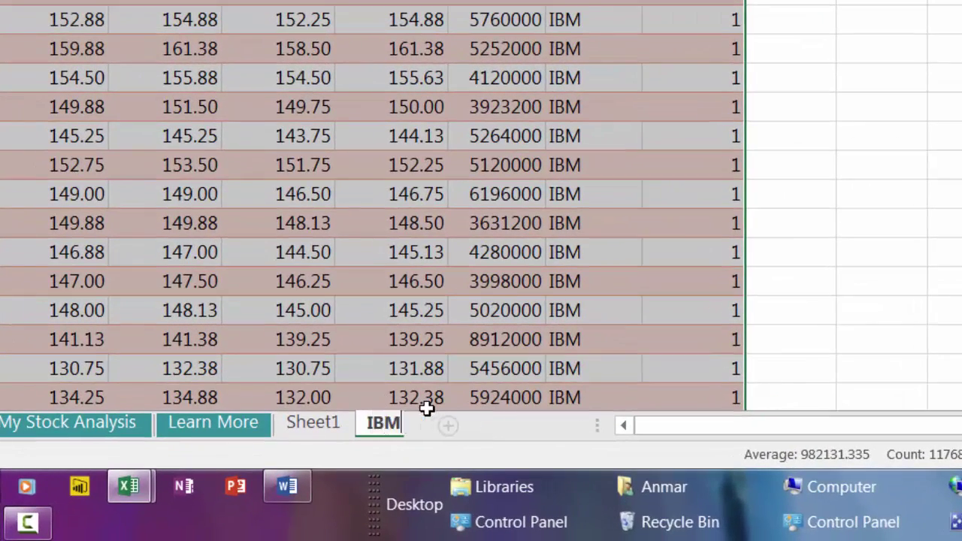
key(Return)
click(328, 322)
click(327, 429)
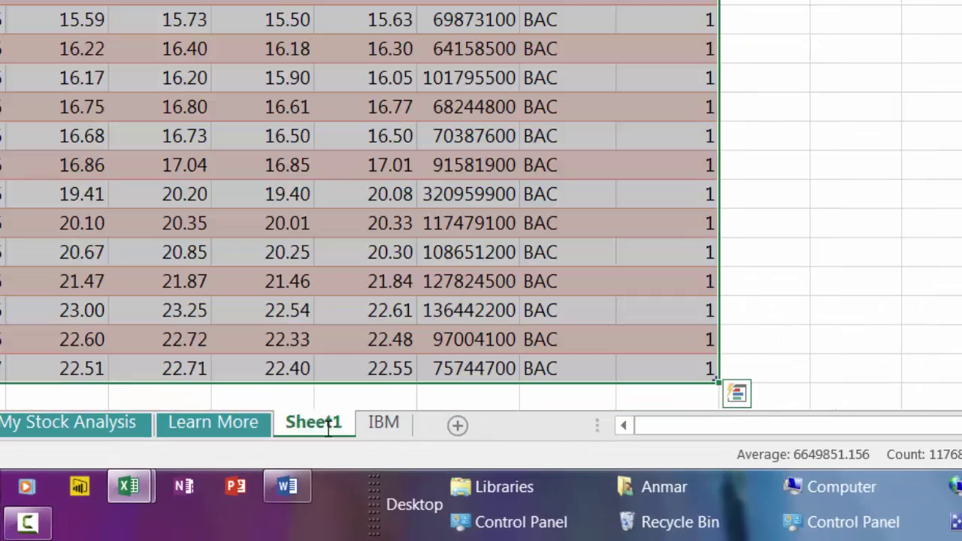
text(BAC)
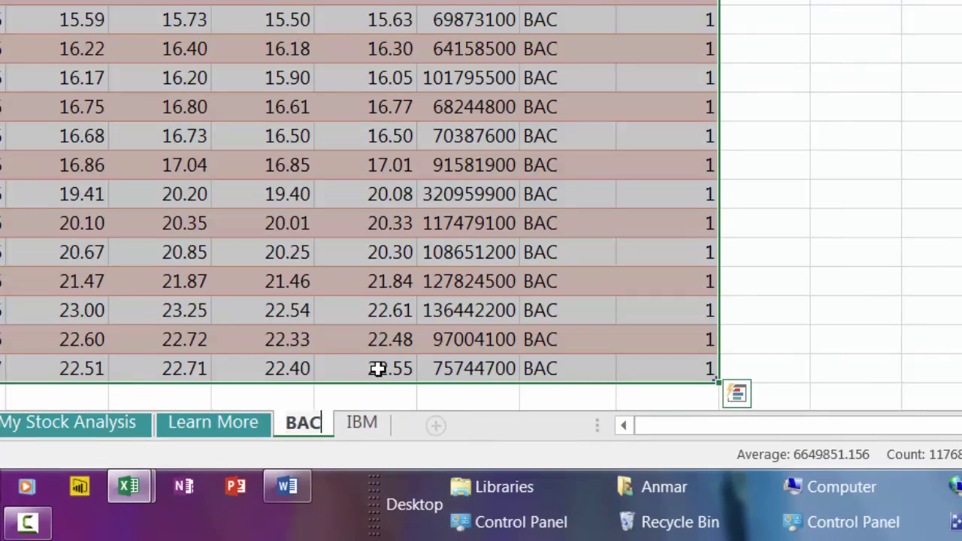
key(Return)
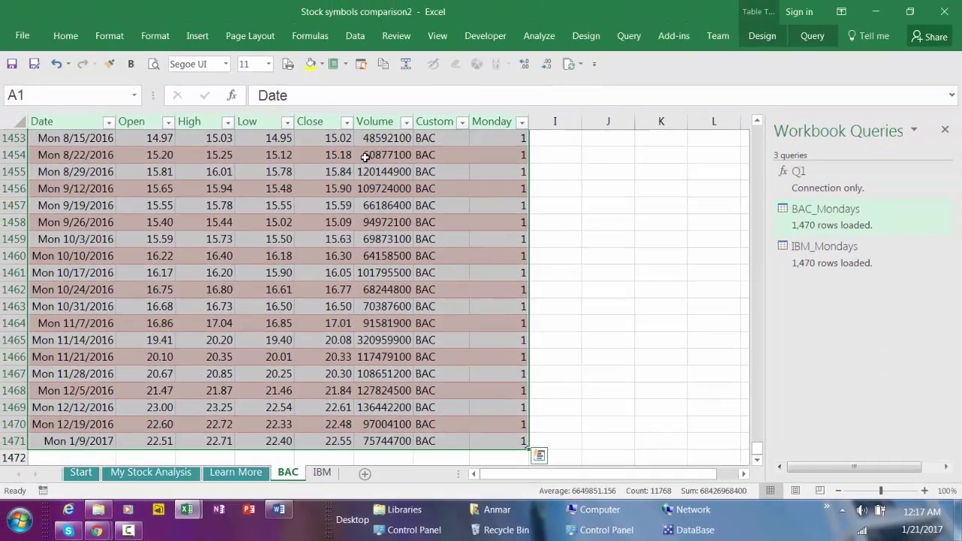
Step: Return to the start of the BAC sheet and examine the table's Custom symbol column and its Monday dates
click(386, 96)
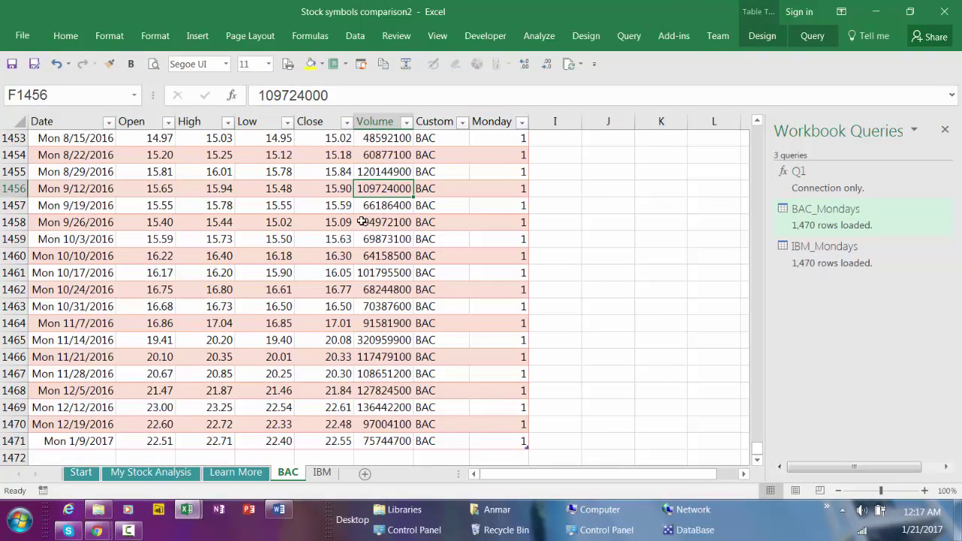
key(ctrl+Home)
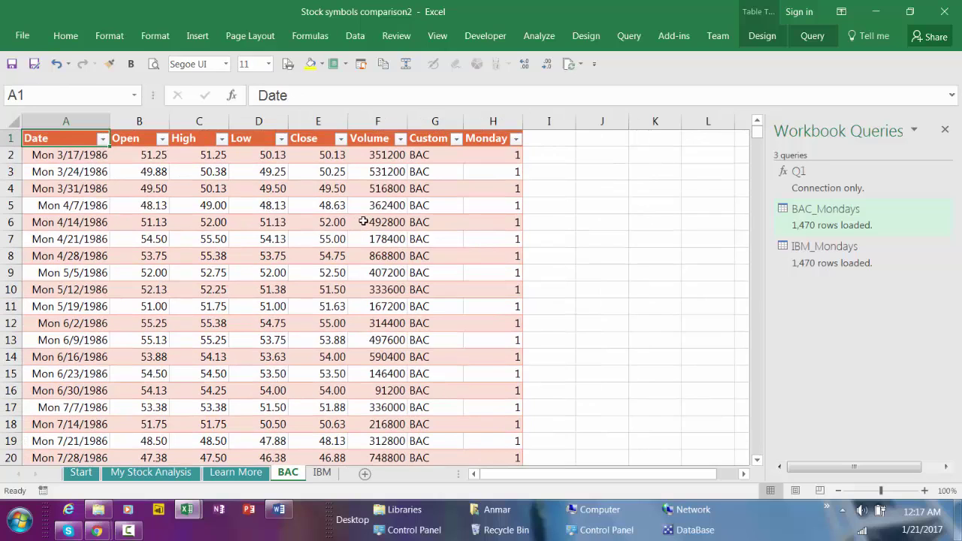
click(626, 186)
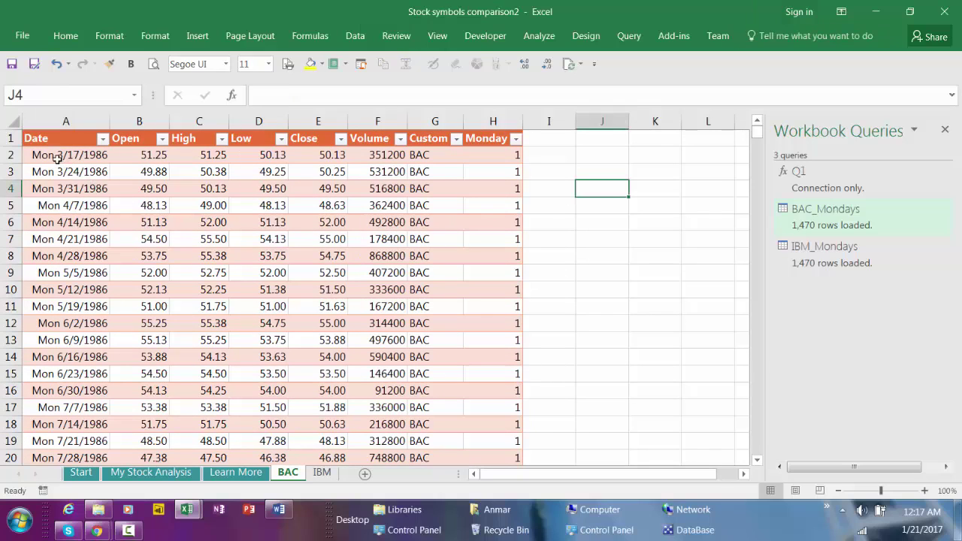
click(427, 156)
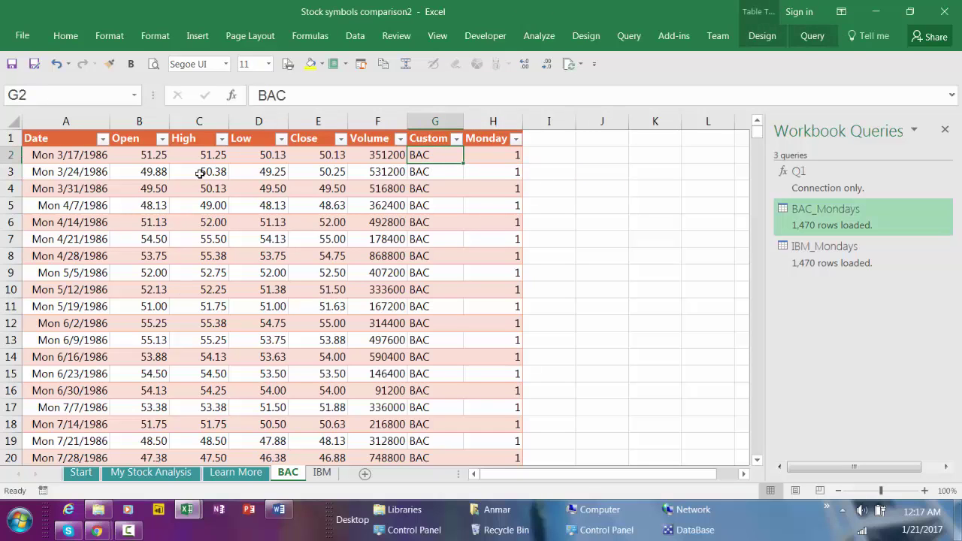
drag(73, 160, 75, 391)
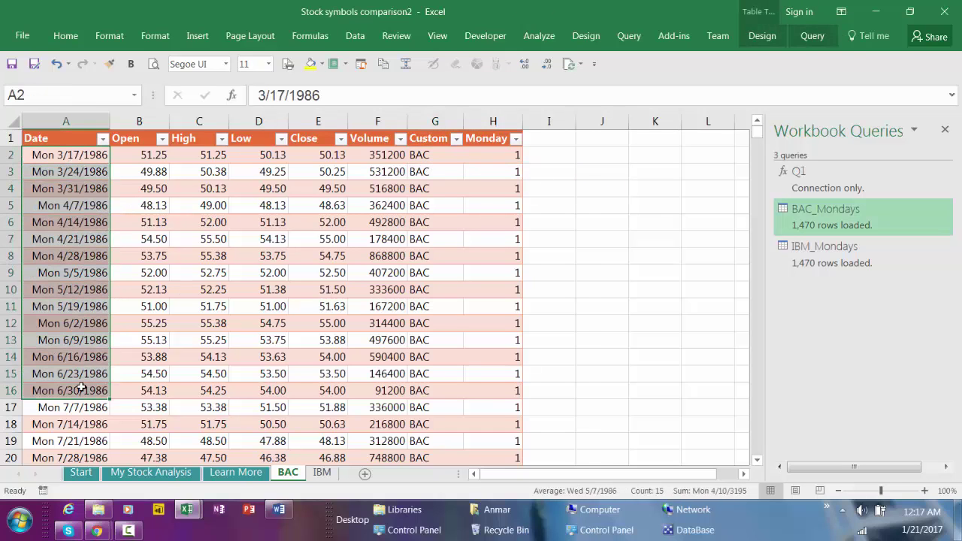
click(377, 312)
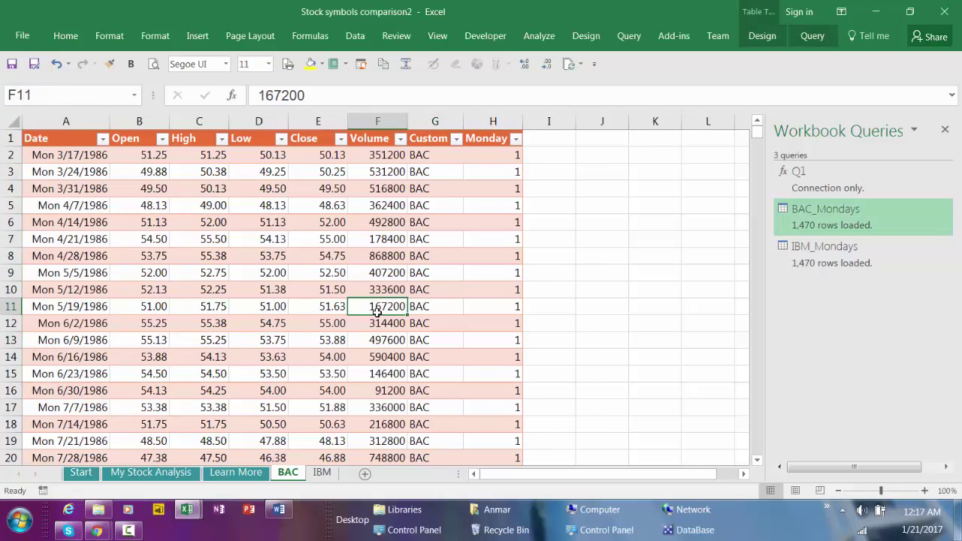